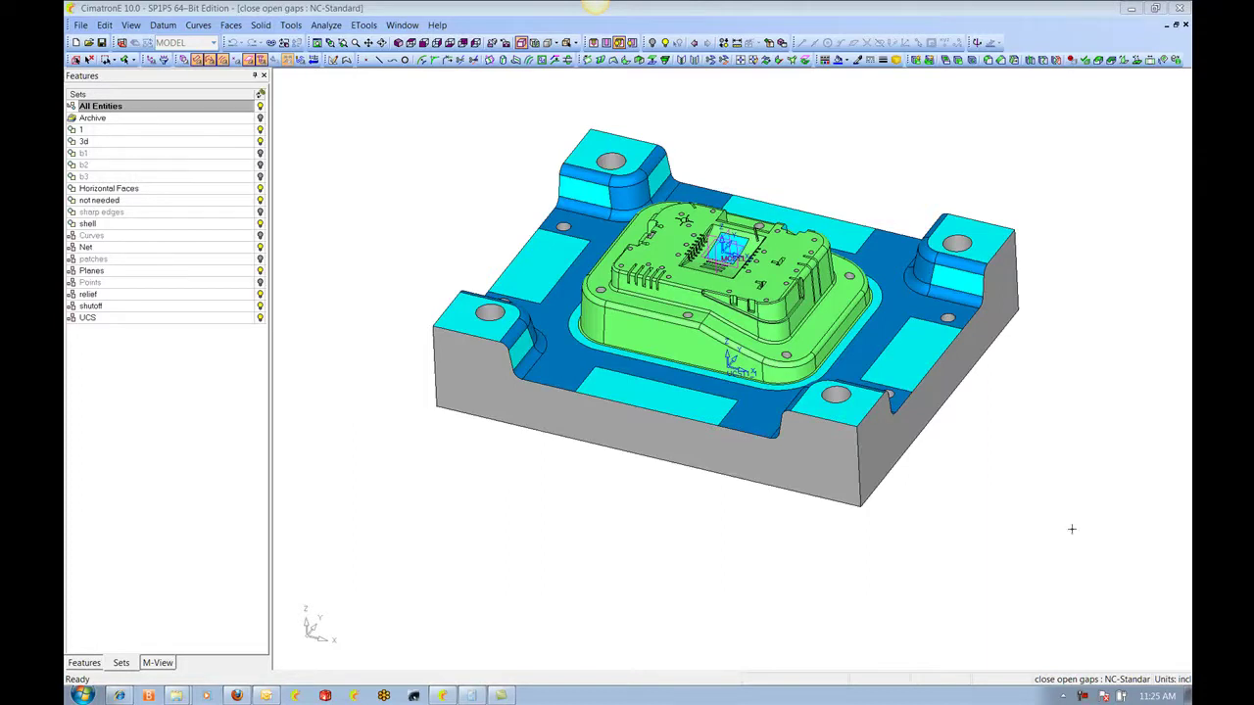
Examine the mould plate's overall shape, its corner blocks and the raised central core from several angles
{"action": "right_click_drag", "start_coordinate": [1072, 529], "coordinate": [853, 351], "text": "ctrl"}
{"action": "middle_click_drag", "start_coordinate": [852, 350], "coordinate": [893, 405], "text": "ctrl"}
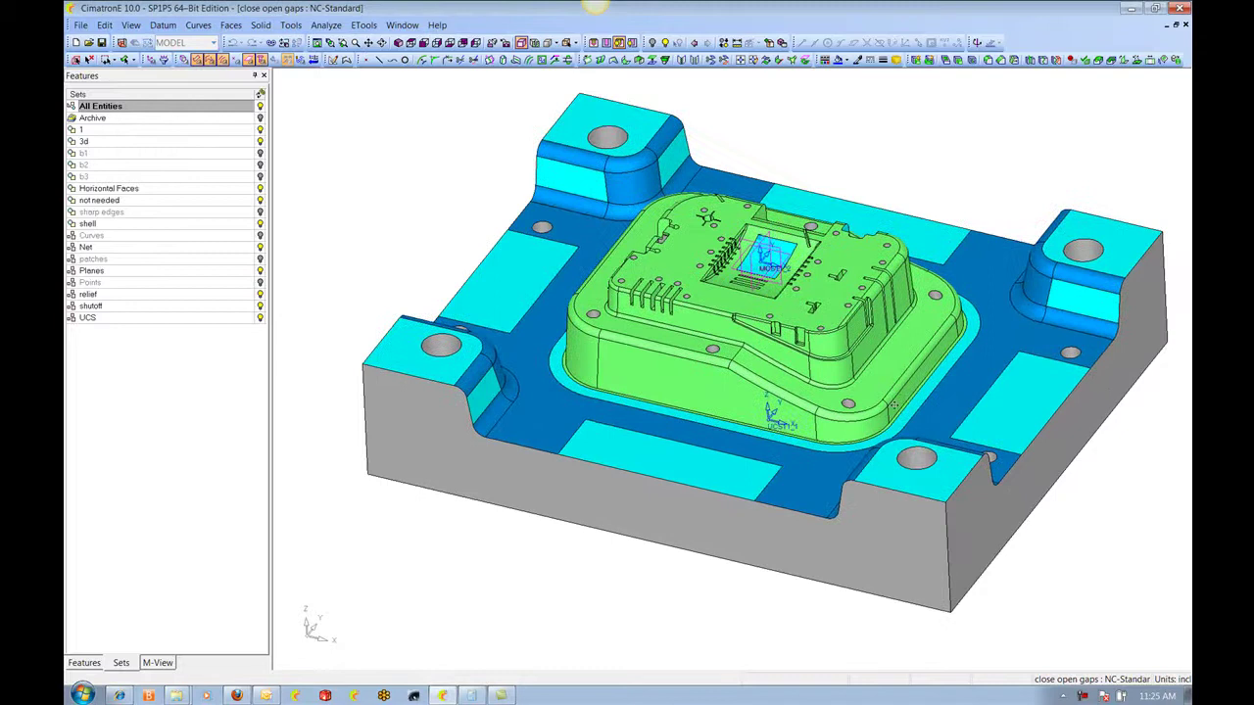
{"action": "right_click_drag", "start_coordinate": [893, 404], "coordinate": [862, 363], "text": "ctrl"}
{"action": "middle_click_drag", "start_coordinate": [862, 363], "coordinate": [943, 412], "text": "ctrl"}
{"action": "left_click_drag", "start_coordinate": [942, 411], "coordinate": [946, 476], "text": "ctrl"}
{"action": "right_click_drag", "start_coordinate": [947, 475], "coordinate": [762, 467], "text": "ctrl"}
{"action": "middle_click_drag", "start_coordinate": [763, 466], "coordinate": [870, 448], "text": "ctrl"}
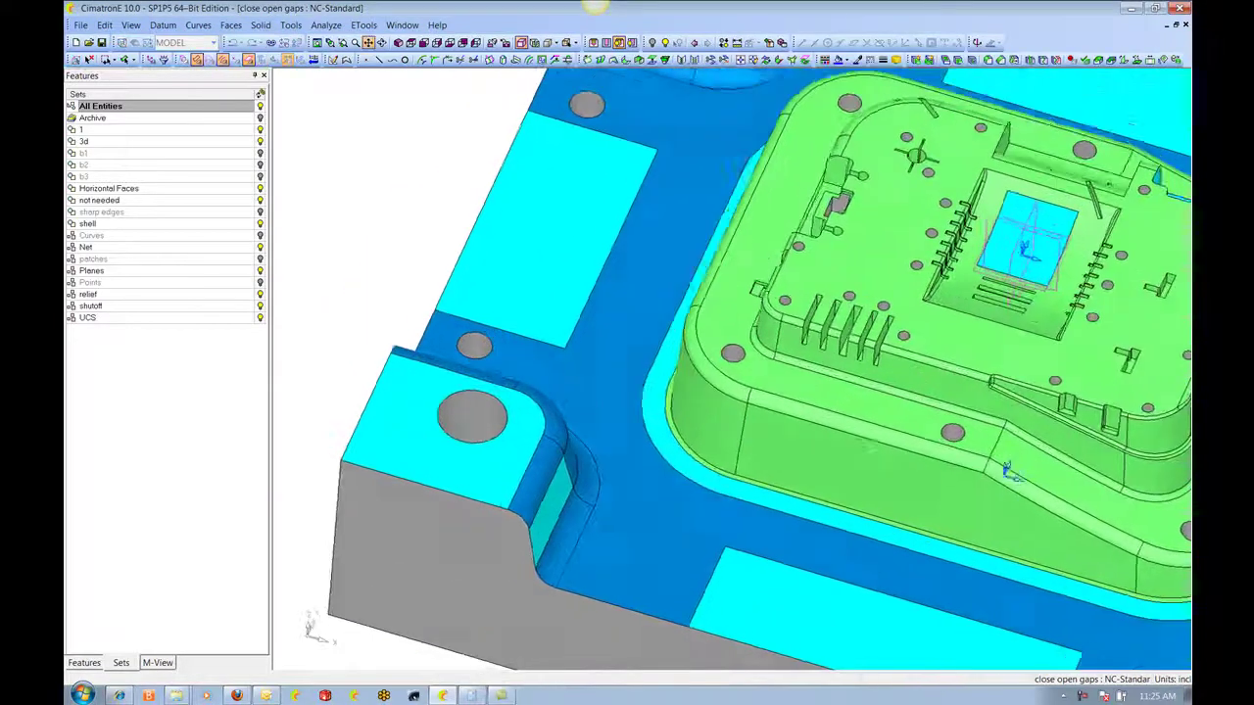
{"action": "left_click_drag", "start_coordinate": [870, 447], "coordinate": [869, 419], "text": "ctrl"}
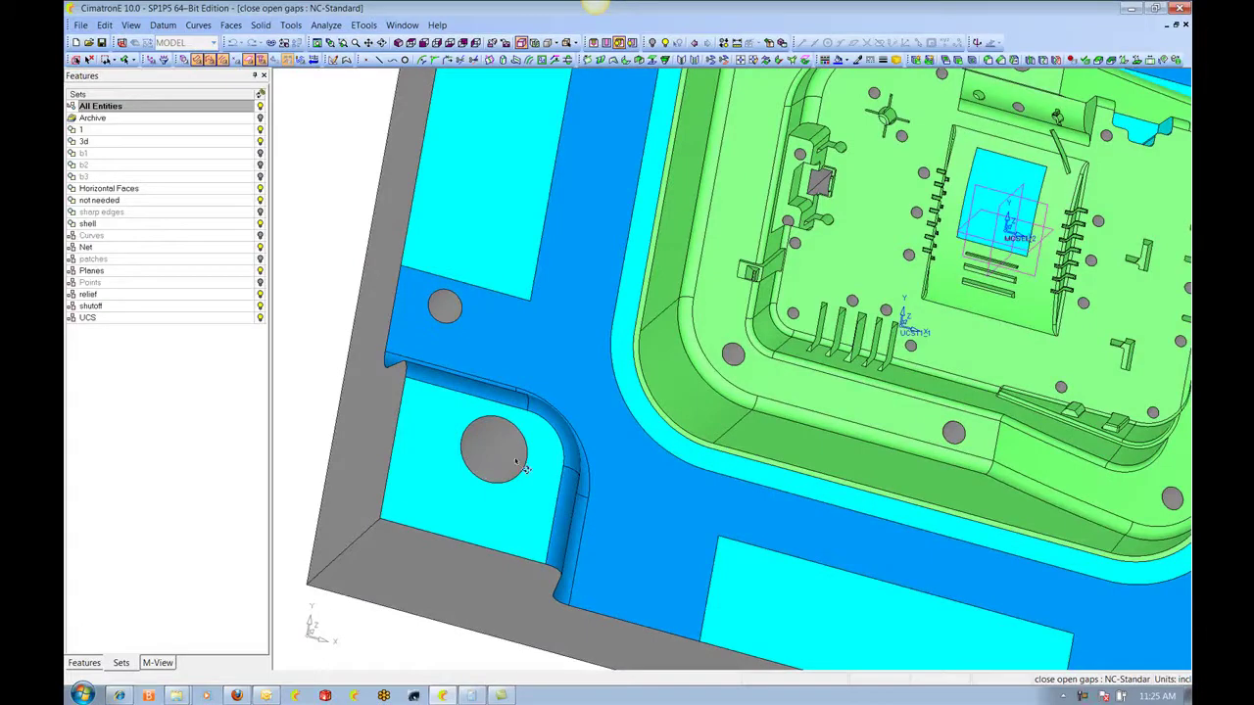
{"action": "middle_click_drag", "start_coordinate": [553, 464], "coordinate": [510, 477]}
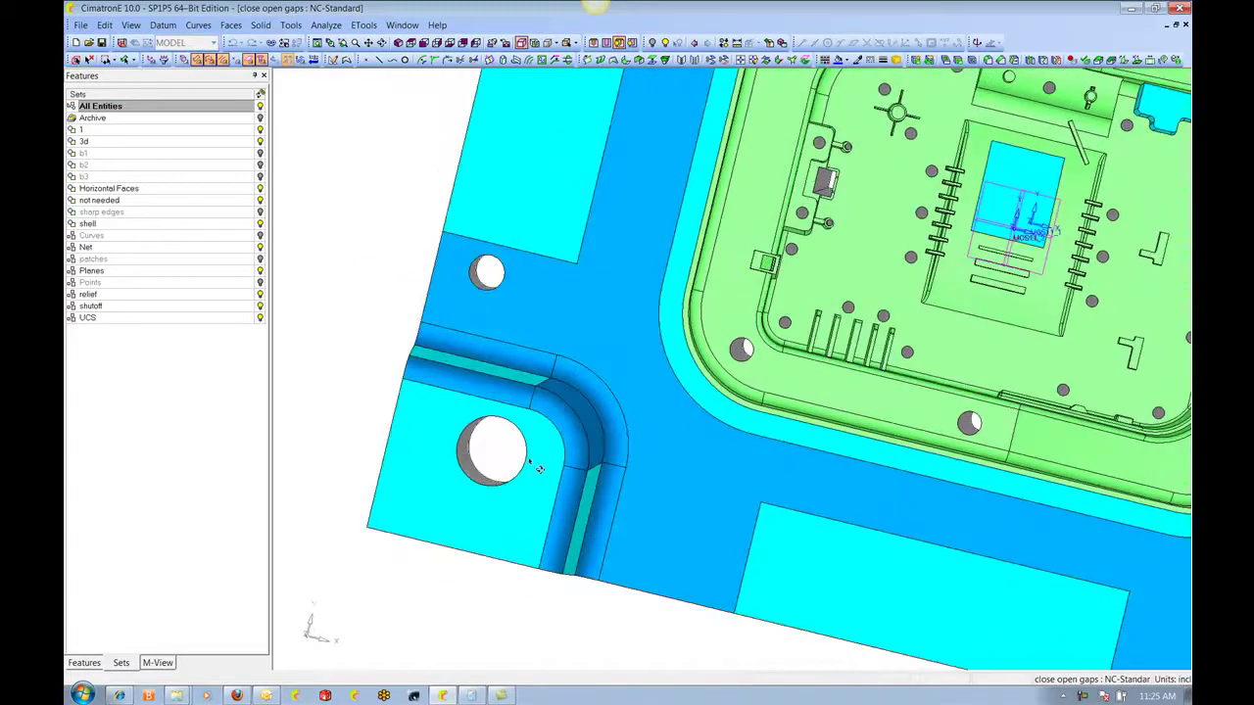
{"action": "middle_click_drag", "start_coordinate": [708, 345], "coordinate": [610, 399], "text": "ctrl"}
{"action": "left_click_drag", "start_coordinate": [609, 400], "coordinate": [604, 315], "text": "ctrl"}
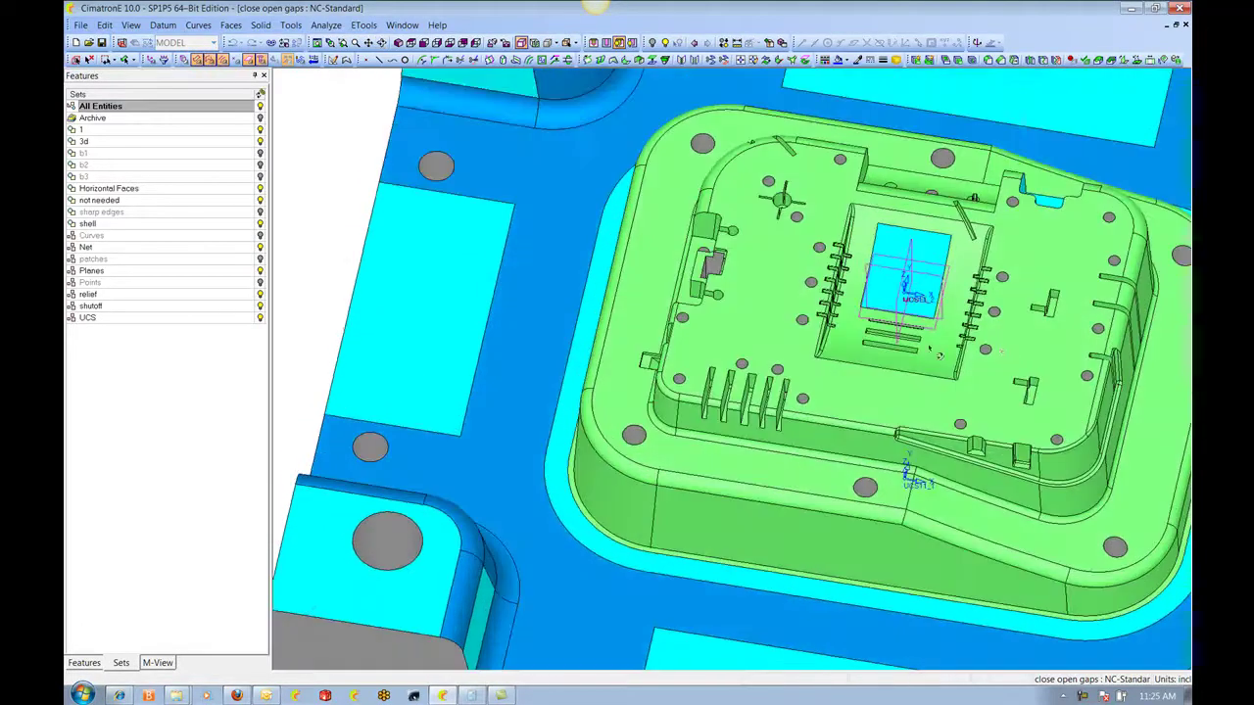
{"action": "middle_click_drag", "start_coordinate": [603, 315], "coordinate": [561, 323], "text": "ctrl"}
Inspect the five rib slots on the core's upper edge and the notched pocket near its corner
{"action": "scroll", "coordinate": [819, 446], "scroll_direction": "up", "scroll_amount": 5}
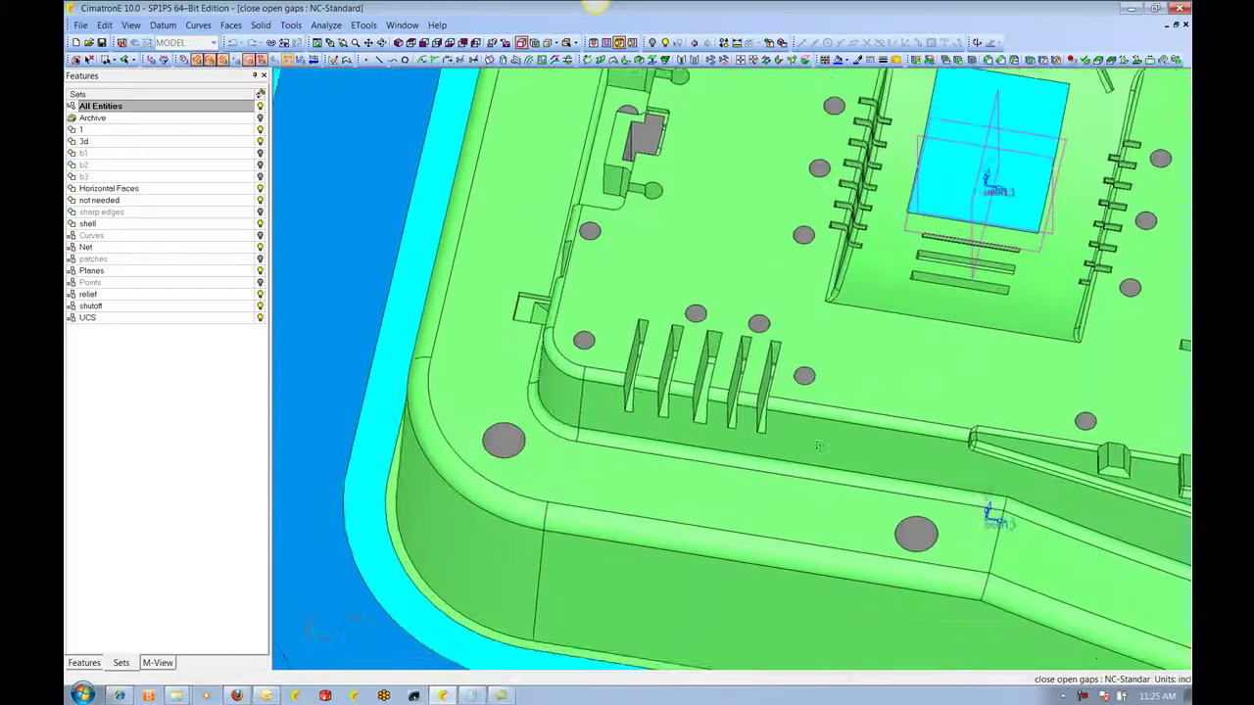
{"action": "right_click_drag", "start_coordinate": [820, 445], "coordinate": [813, 306], "text": "ctrl"}
{"action": "left_click_drag", "start_coordinate": [812, 524], "coordinate": [810, 432], "text": "ctrl"}
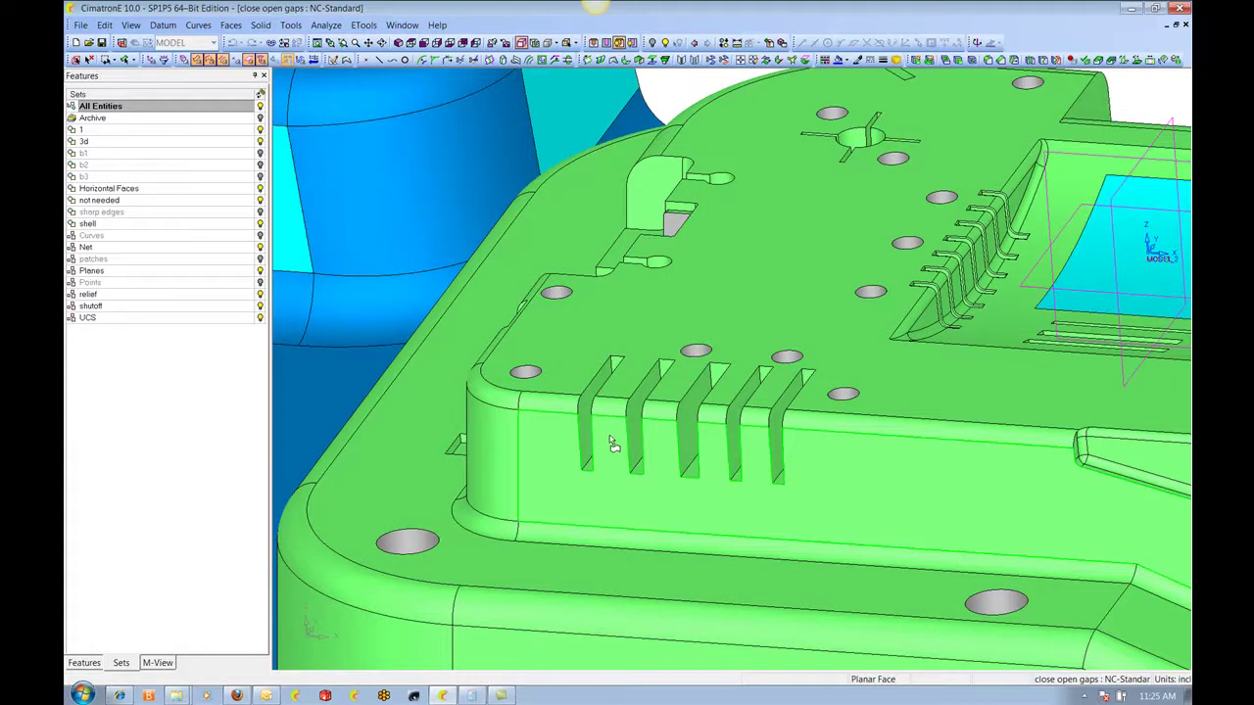
{"action": "middle_click_drag", "start_coordinate": [845, 360], "coordinate": [858, 357]}
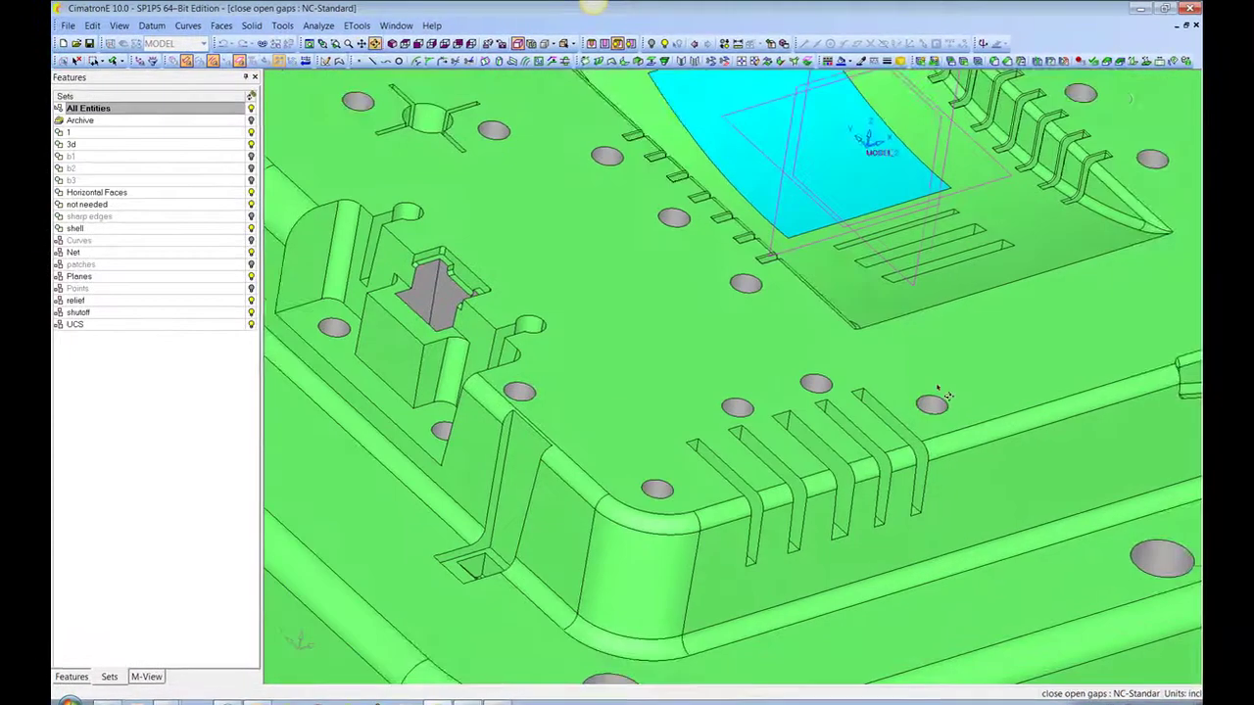
{"action": "middle_click_drag", "start_coordinate": [598, 471], "coordinate": [862, 395]}
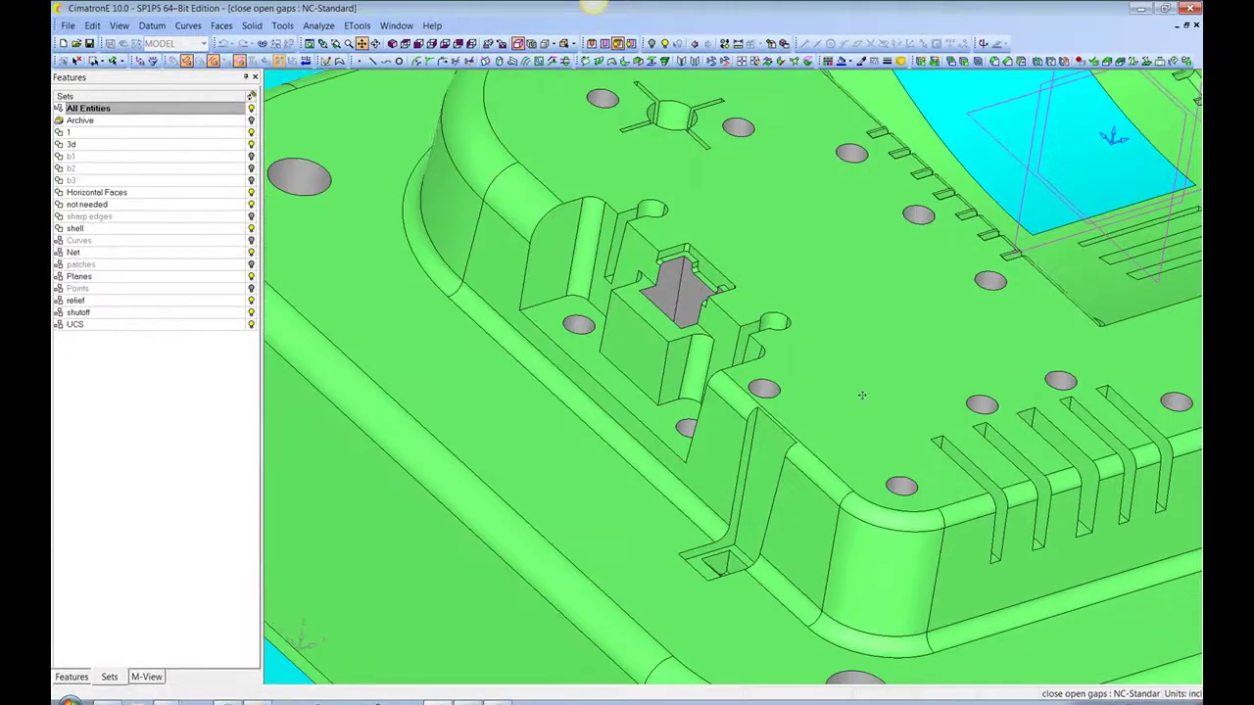
{"action": "middle_click_drag", "start_coordinate": [790, 411], "coordinate": [828, 387]}
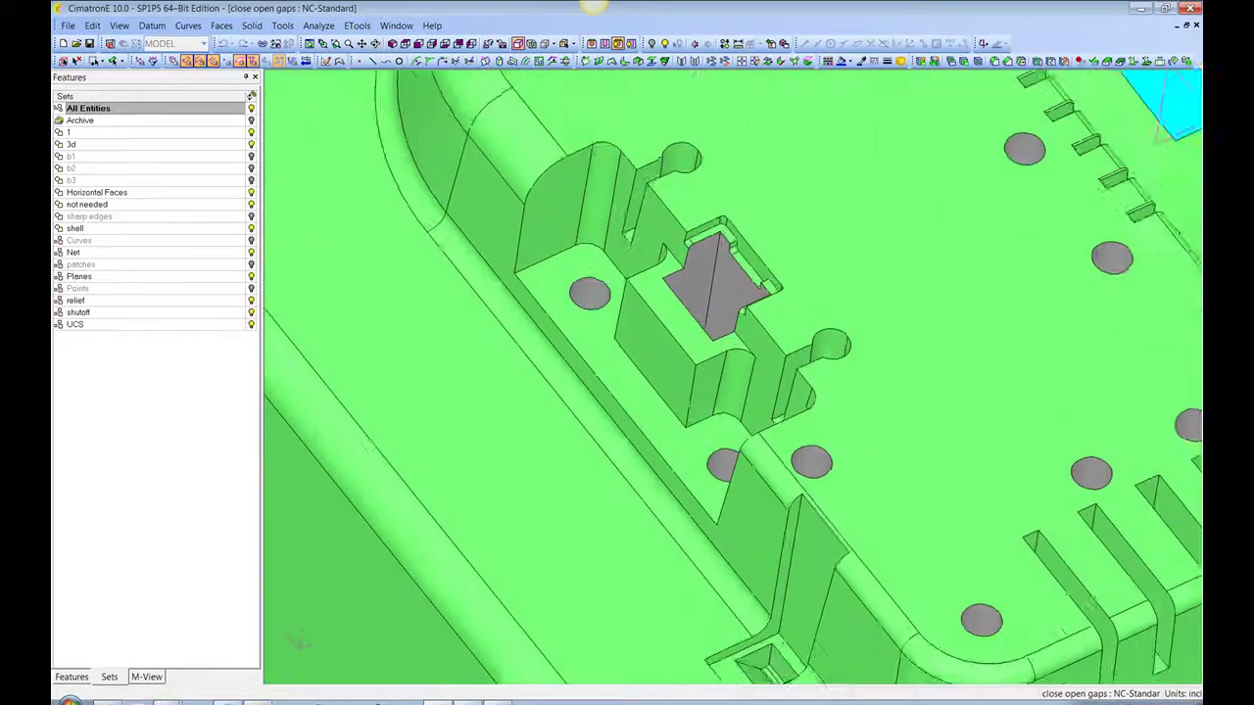
{"action": "middle_click_drag", "start_coordinate": [742, 311], "coordinate": [777, 404]}
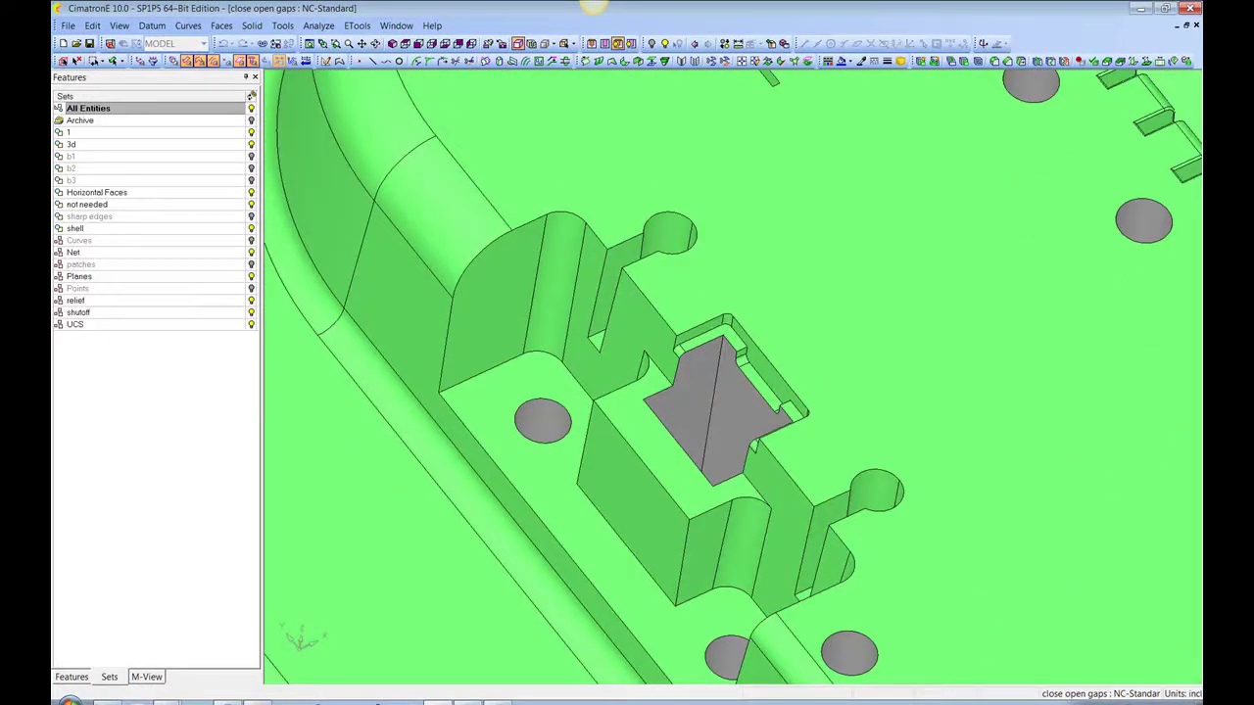
{"action": "mouse_move", "coordinate": [698, 422]}
{"action": "middle_mouse_down"}
{"action": "mouse_move", "coordinate": [696, 490]}
{"action": "mouse_move", "coordinate": [692, 405]}
{"action": "middle_mouse_up"}
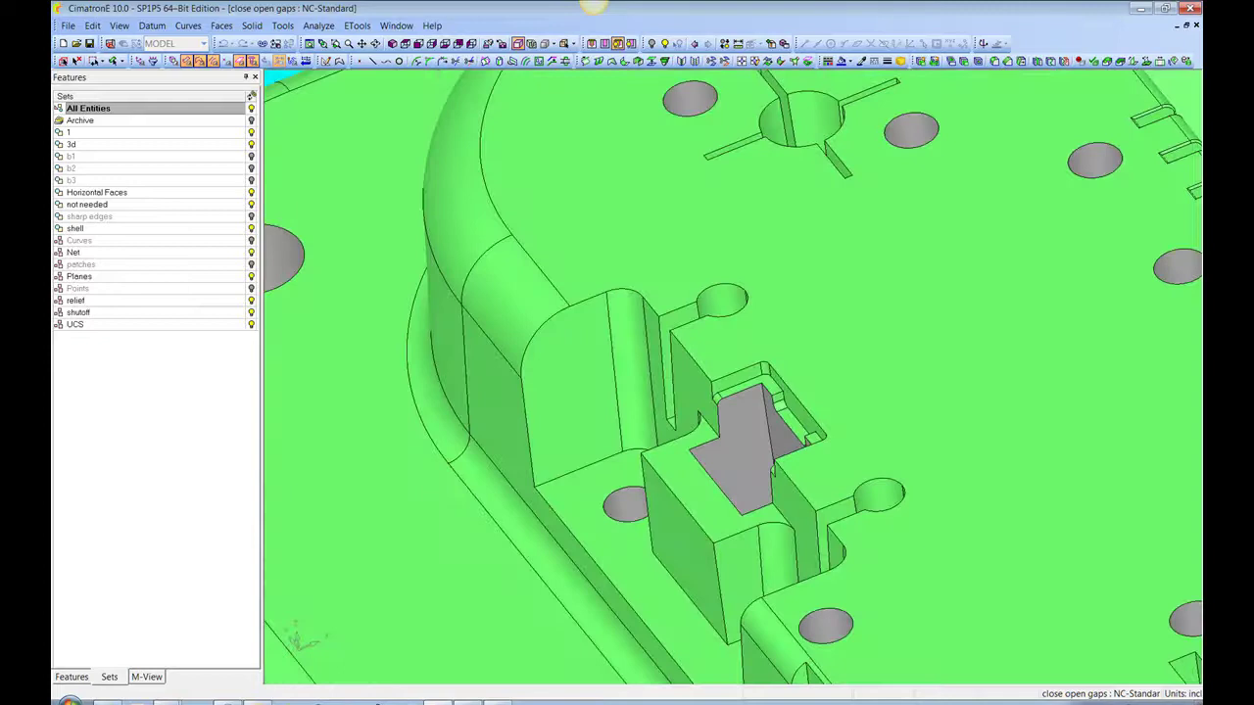
{"action": "middle_click_drag", "start_coordinate": [759, 456], "coordinate": [815, 429]}
{"action": "middle_click_drag", "start_coordinate": [1007, 384], "coordinate": [865, 399]}
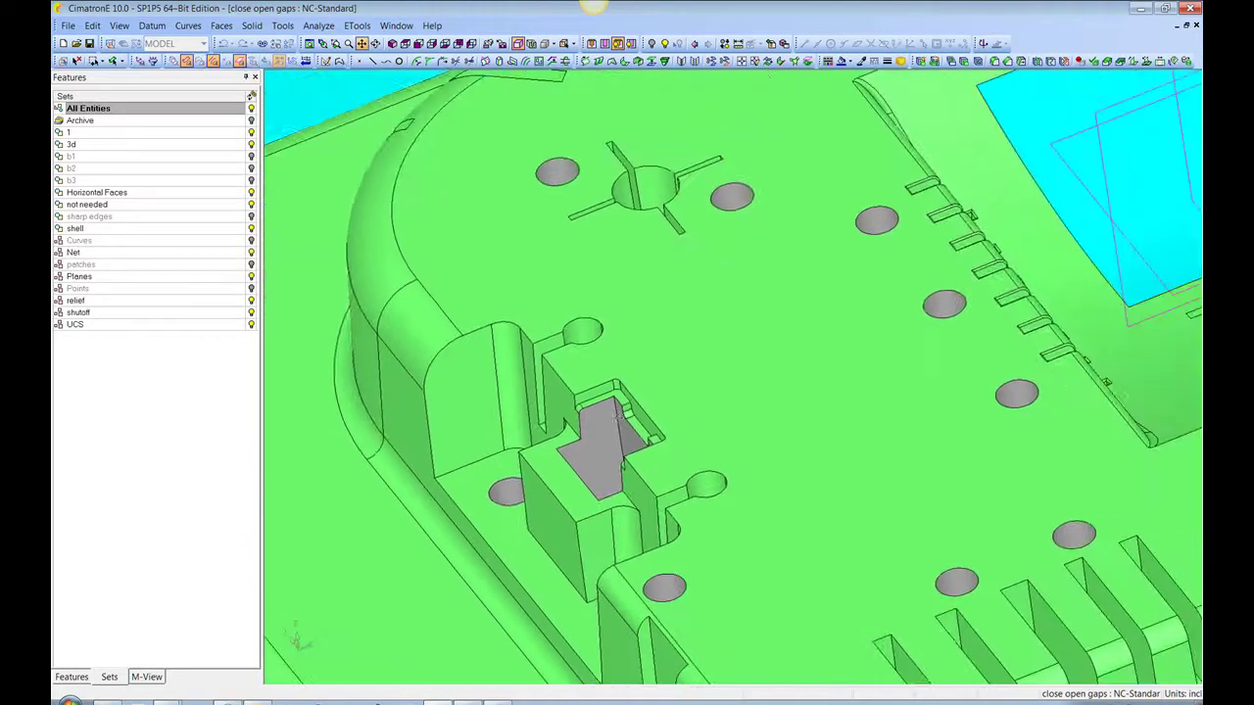
Inspect the row of thin curved rib slots beside the core's central recess
{"action": "middle_click_drag", "start_coordinate": [992, 317], "coordinate": [467, 492]}
{"action": "middle_click_drag", "start_coordinate": [934, 366], "coordinate": [855, 406], "text": "ctrl"}
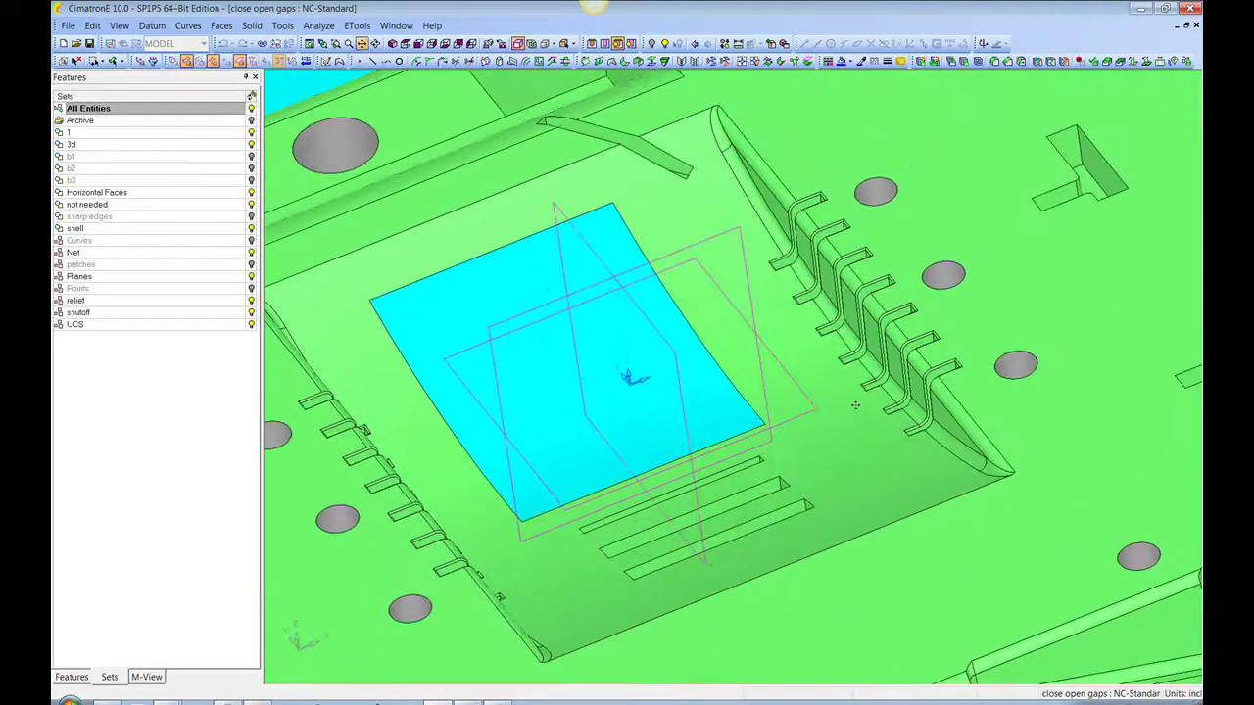
{"action": "right_click_drag", "start_coordinate": [854, 406], "coordinate": [899, 314], "text": "ctrl"}
{"action": "middle_click_drag", "start_coordinate": [899, 314], "coordinate": [676, 401], "text": "ctrl"}
{"action": "right_click_drag", "start_coordinate": [676, 401], "coordinate": [740, 402], "text": "ctrl"}
{"action": "middle_click_drag", "start_coordinate": [740, 402], "coordinate": [980, 385], "text": "ctrl"}
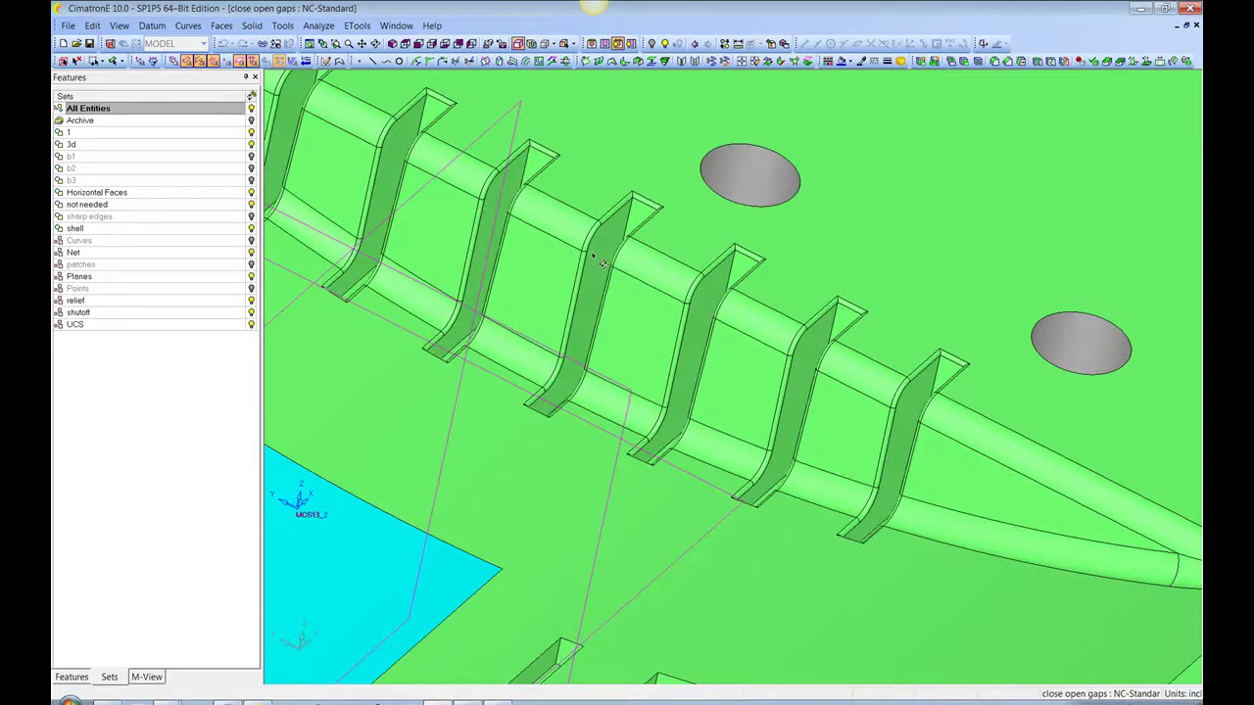
{"action": "middle_click_drag", "start_coordinate": [614, 281], "coordinate": [803, 282], "text": "ctrl"}
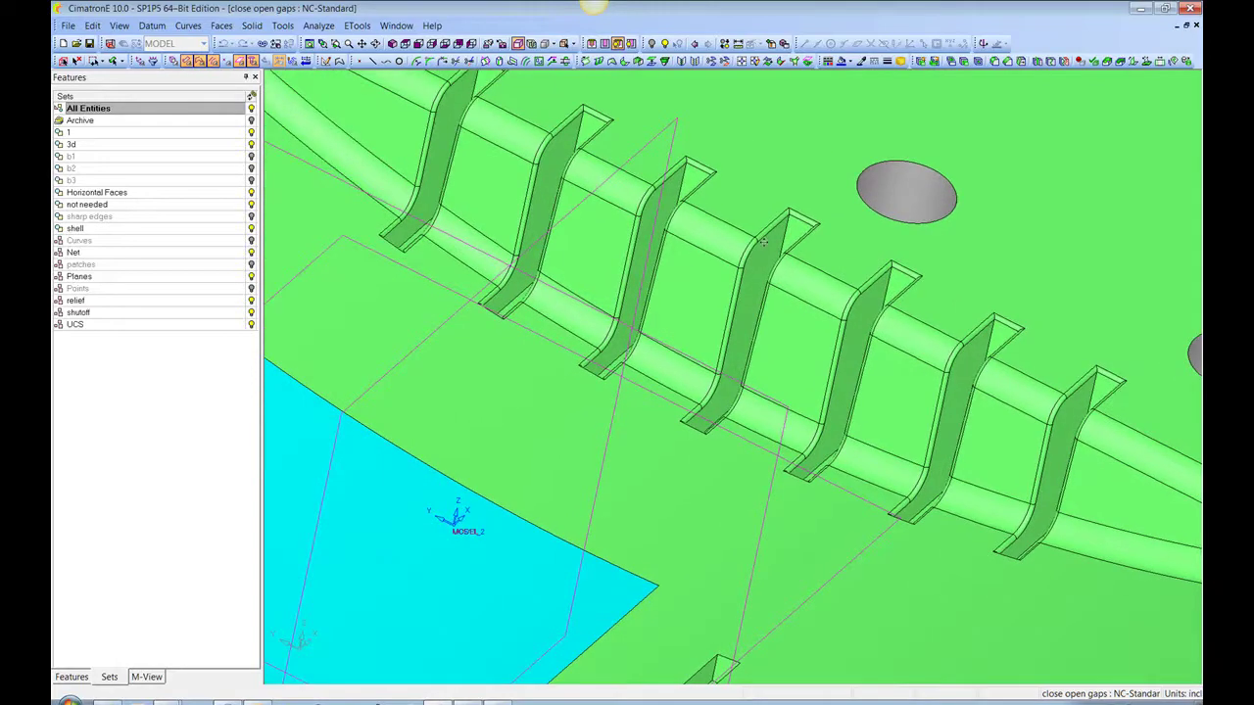
{"action": "middle_click_drag", "start_coordinate": [745, 364], "coordinate": [750, 447]}
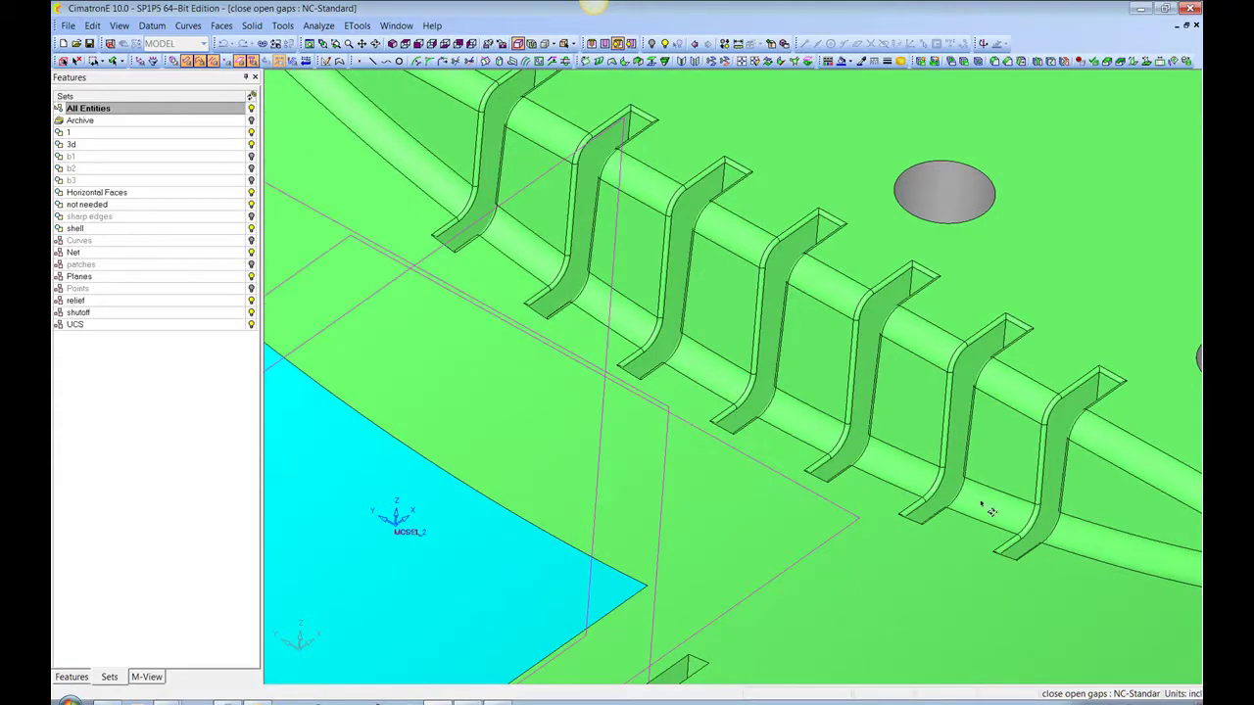
{"action": "right_click_drag", "start_coordinate": [749, 296], "coordinate": [739, 461], "text": "ctrl"}
{"action": "middle_click_drag", "start_coordinate": [740, 460], "coordinate": [859, 404], "text": "ctrl"}
Set the face picking mode to Expand to Smooth
{"action": "scroll", "coordinate": [531, 235], "scroll_direction": "down", "scroll_amount": 5}
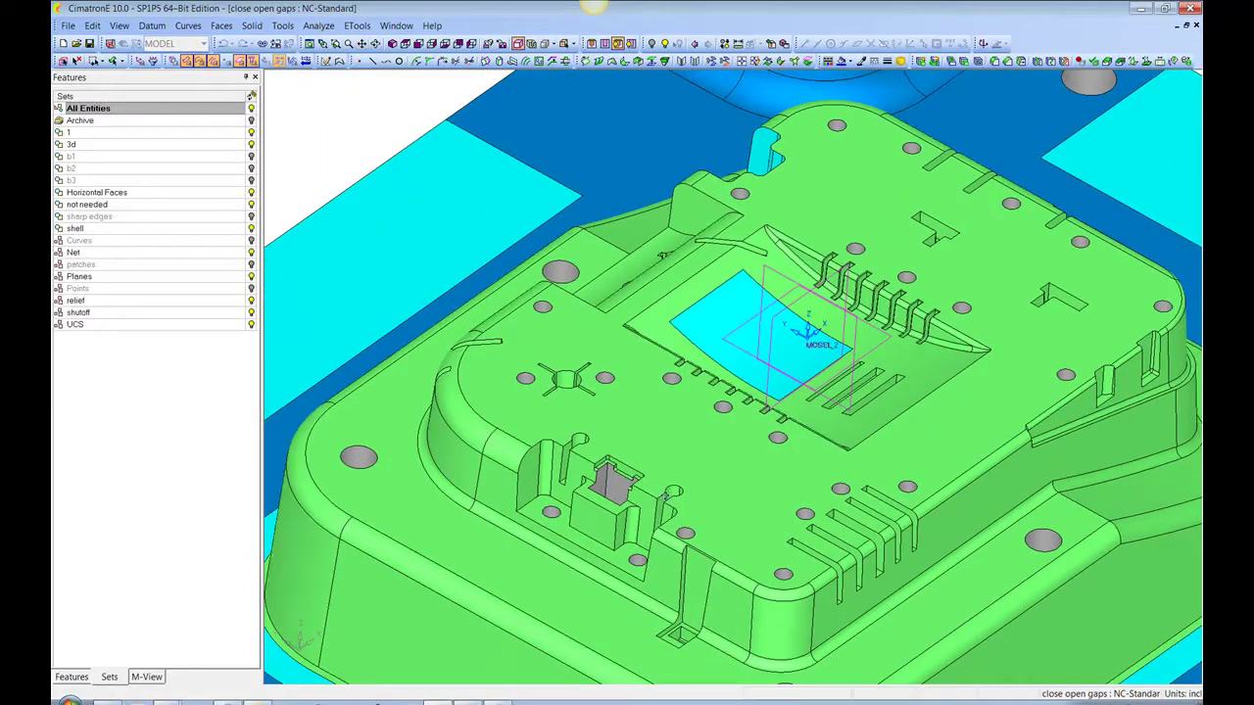
{"action": "left_click_drag", "start_coordinate": [809, 471], "coordinate": [813, 446], "text": "ctrl"}
{"action": "right_click_drag", "start_coordinate": [812, 446], "coordinate": [827, 527], "text": "ctrl"}
{"action": "middle_click_drag", "start_coordinate": [827, 527], "coordinate": [881, 362], "text": "ctrl"}
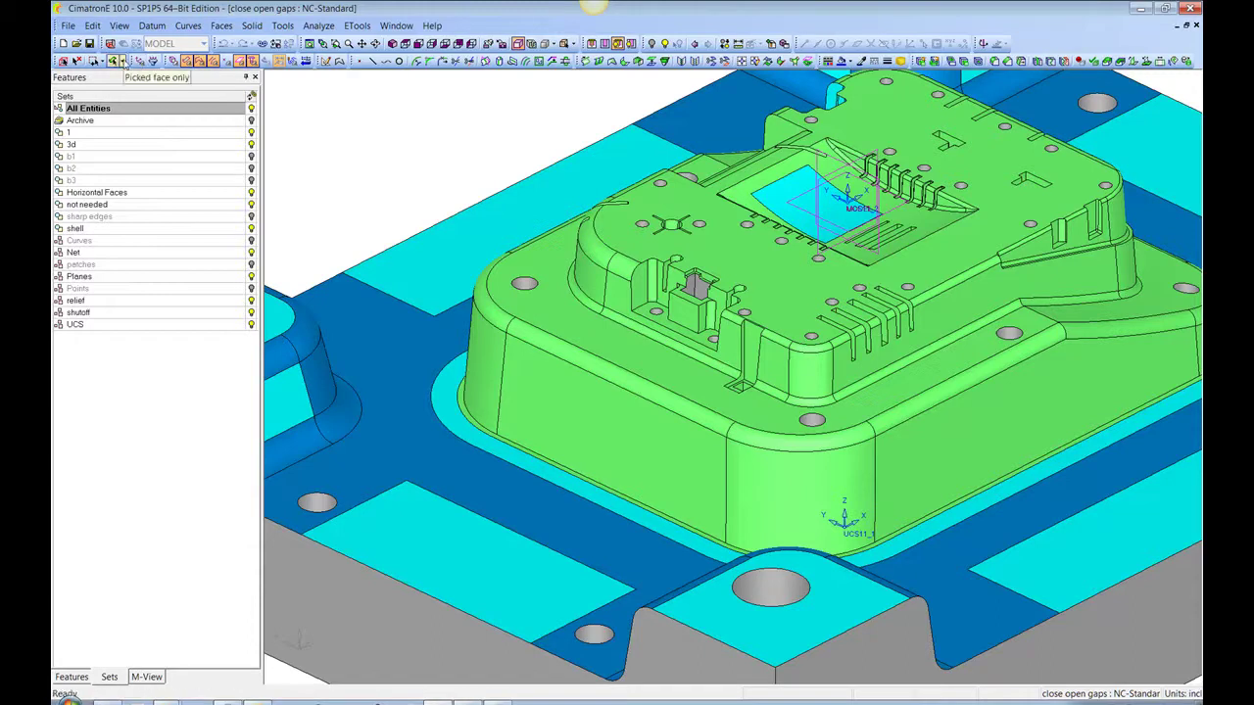
{"action": "left_click", "coordinate": [121, 62]}
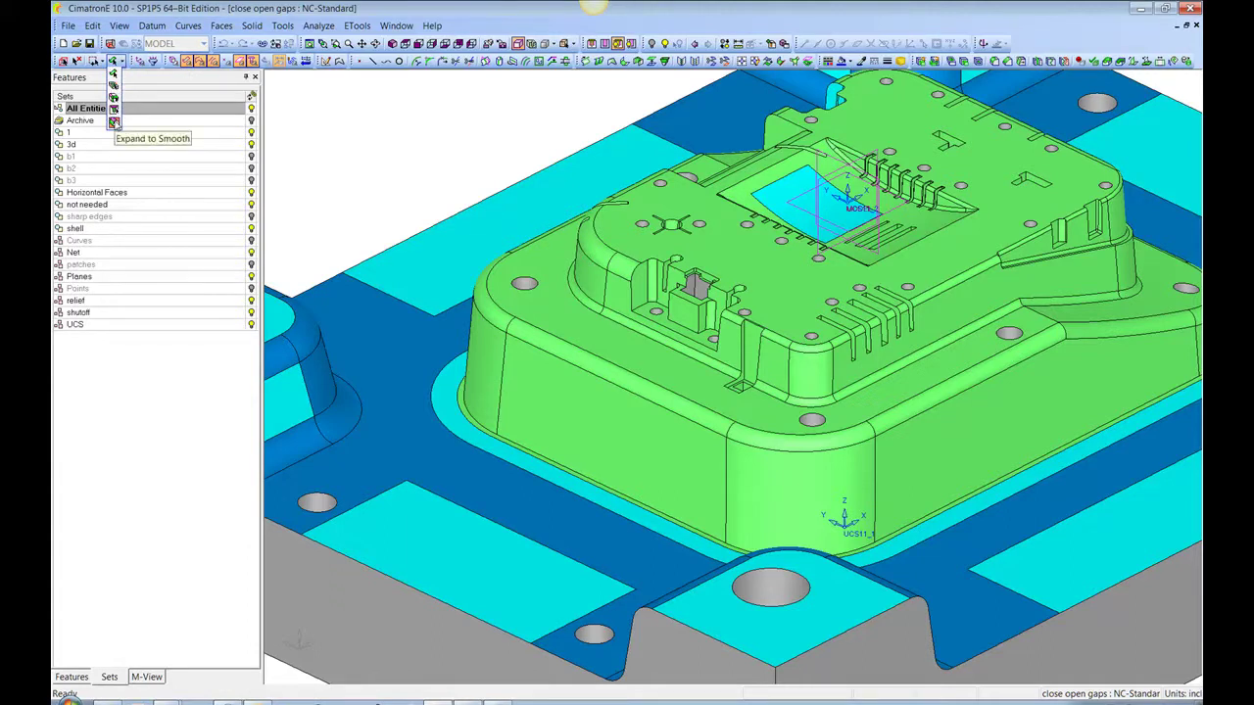
{"action": "left_click", "coordinate": [114, 122]}
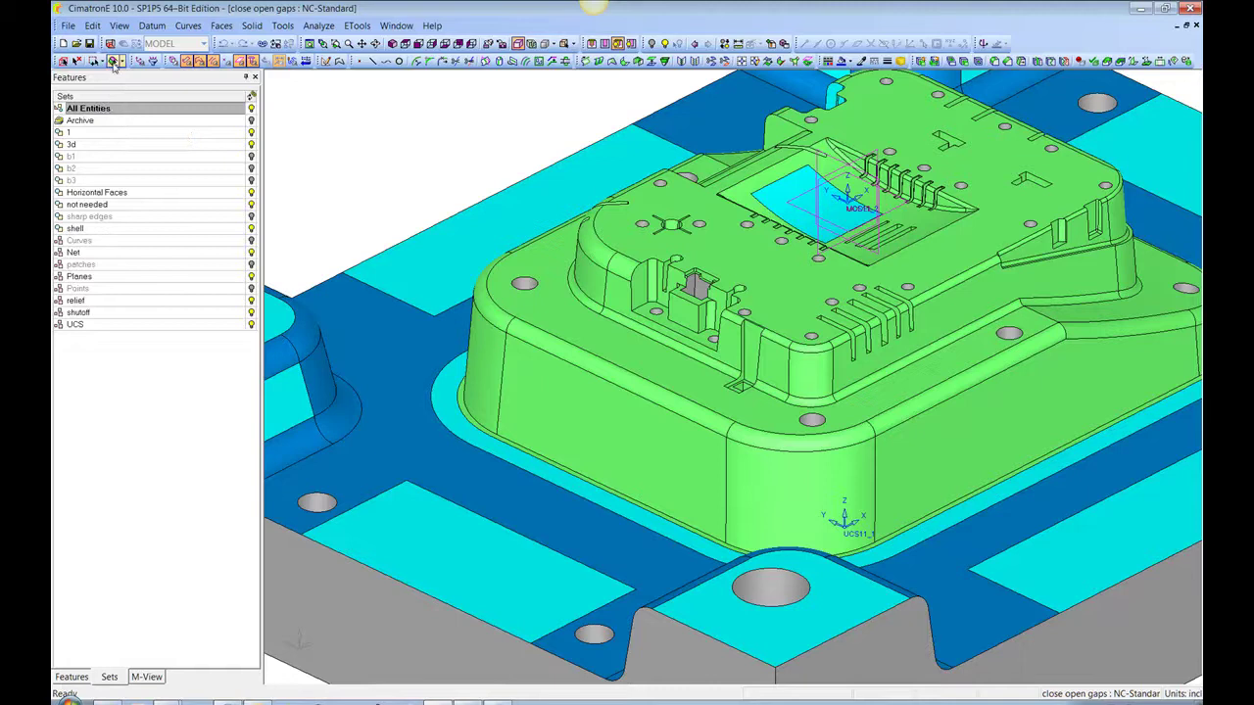
Select all smoothly connected faces of the parting surface, starting from a corner block's top face
{"action": "scroll", "coordinate": [405, 333], "scroll_direction": "down", "scroll_amount": 2}
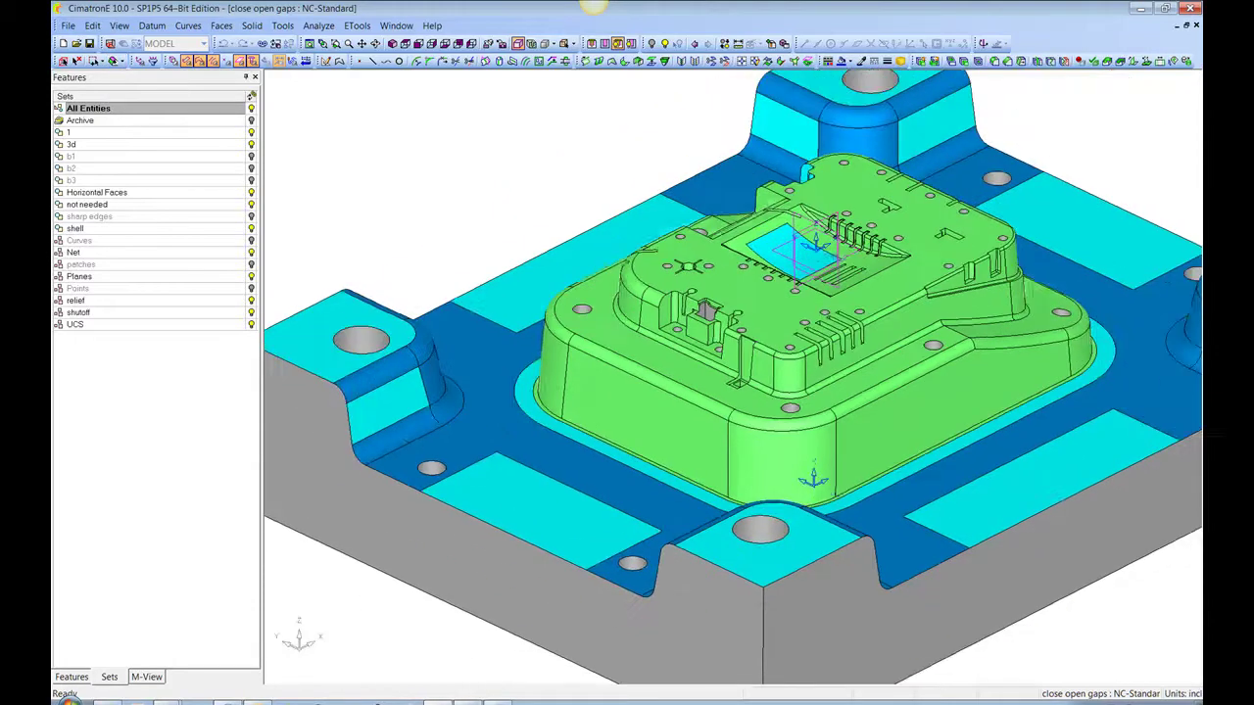
{"action": "left_click", "coordinate": [315, 338]}
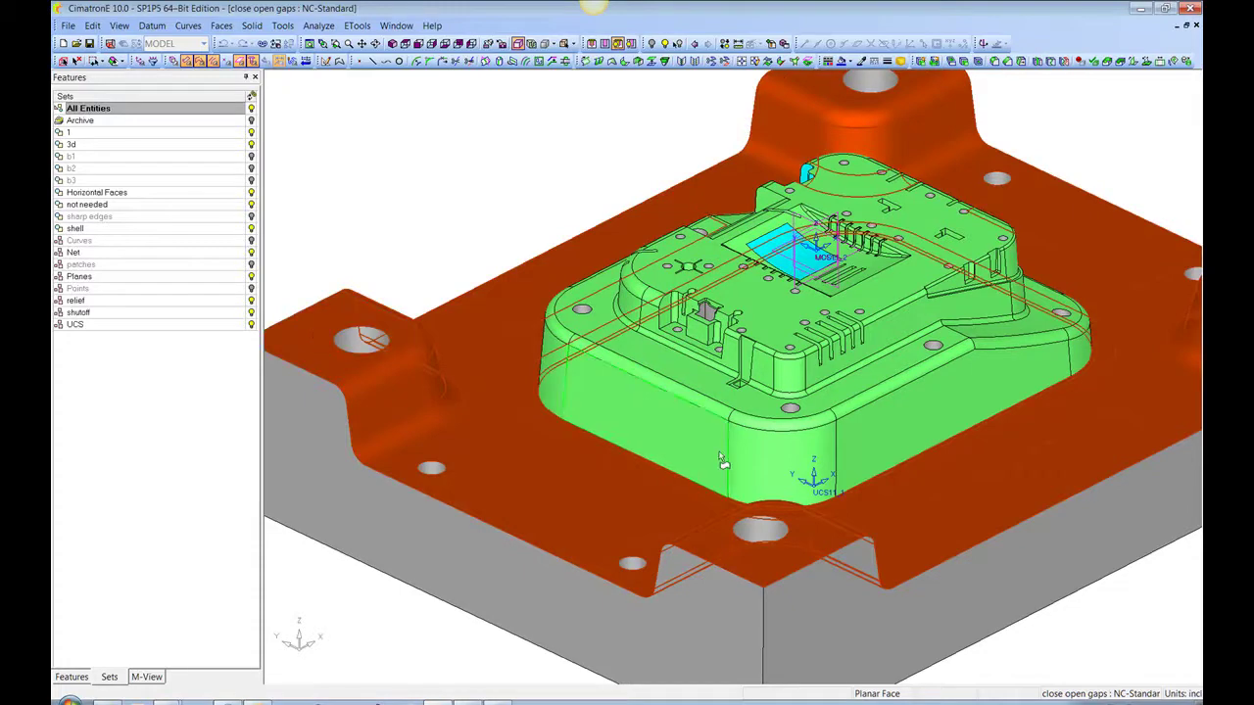
{"action": "right_click_drag", "start_coordinate": [753, 460], "coordinate": [753, 373], "text": "ctrl"}
{"action": "middle_click_drag", "start_coordinate": [752, 392], "coordinate": [1029, 277], "text": "ctrl"}
{"action": "middle_click_drag", "start_coordinate": [684, 343], "coordinate": [746, 325], "text": "ctrl"}
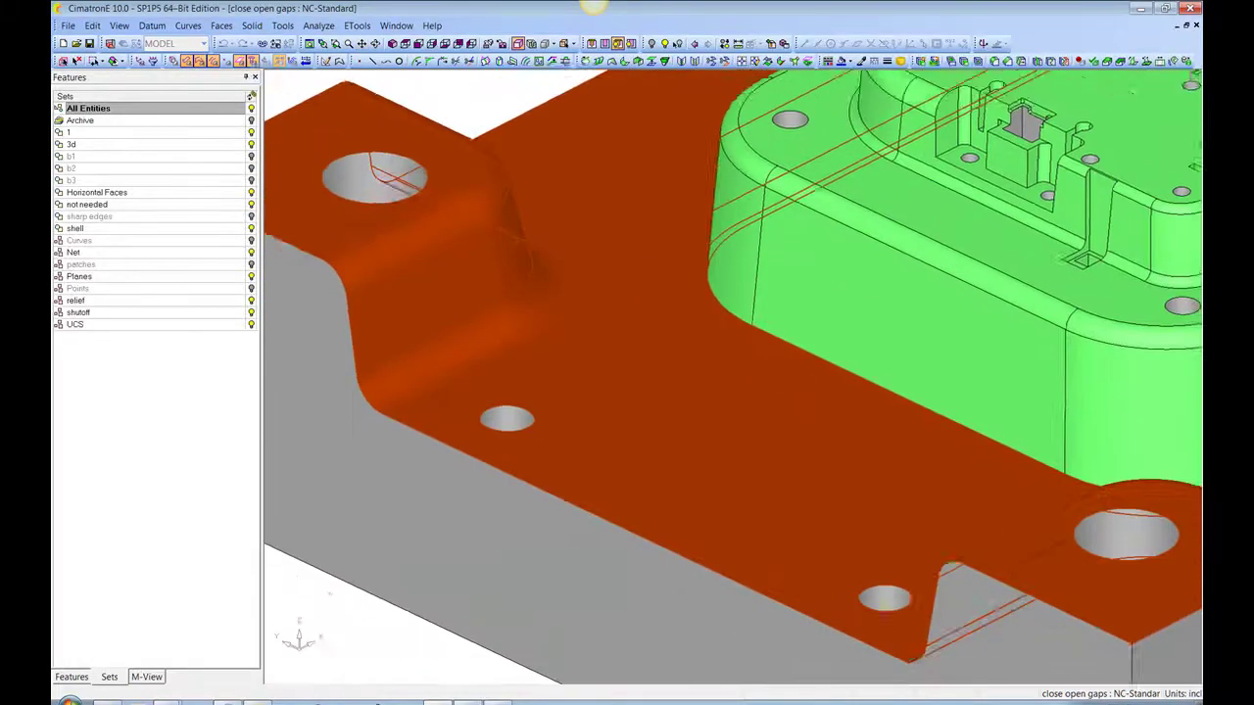
{"action": "right_click_drag", "start_coordinate": [747, 325], "coordinate": [744, 275], "text": "ctrl"}
{"action": "left_click_drag", "start_coordinate": [745, 275], "coordinate": [714, 244], "text": "ctrl"}
{"action": "scroll", "coordinate": [704, 251], "scroll_direction": "down", "scroll_amount": 6}
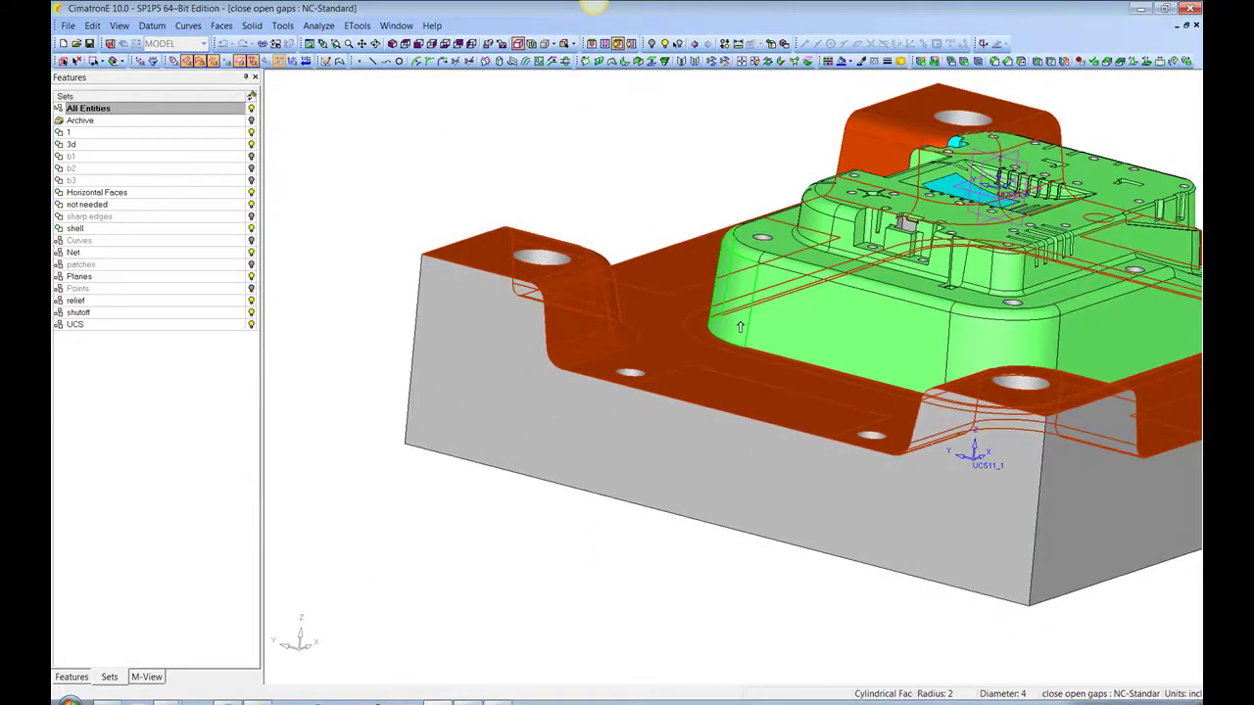
Add the core's smoothly connected faces to the selection, check the coverage, and clear the selection
{"action": "left_click", "coordinate": [739, 328]}
{"action": "middle_click_drag", "start_coordinate": [785, 319], "coordinate": [540, 360], "text": "ctrl"}
{"action": "left_click_drag", "start_coordinate": [540, 360], "coordinate": [475, 441], "text": "ctrl"}
{"action": "mouse_move", "coordinate": [926, 361]}
{"action": "middle_mouse_down"}
{"action": "mouse_move", "coordinate": [904, 339]}
{"action": "mouse_move", "coordinate": [750, 396]}
{"action": "mouse_move", "coordinate": [730, 308]}
{"action": "mouse_move", "coordinate": [960, 265]}
{"action": "mouse_move", "coordinate": [1037, 275]}
{"action": "middle_mouse_up"}
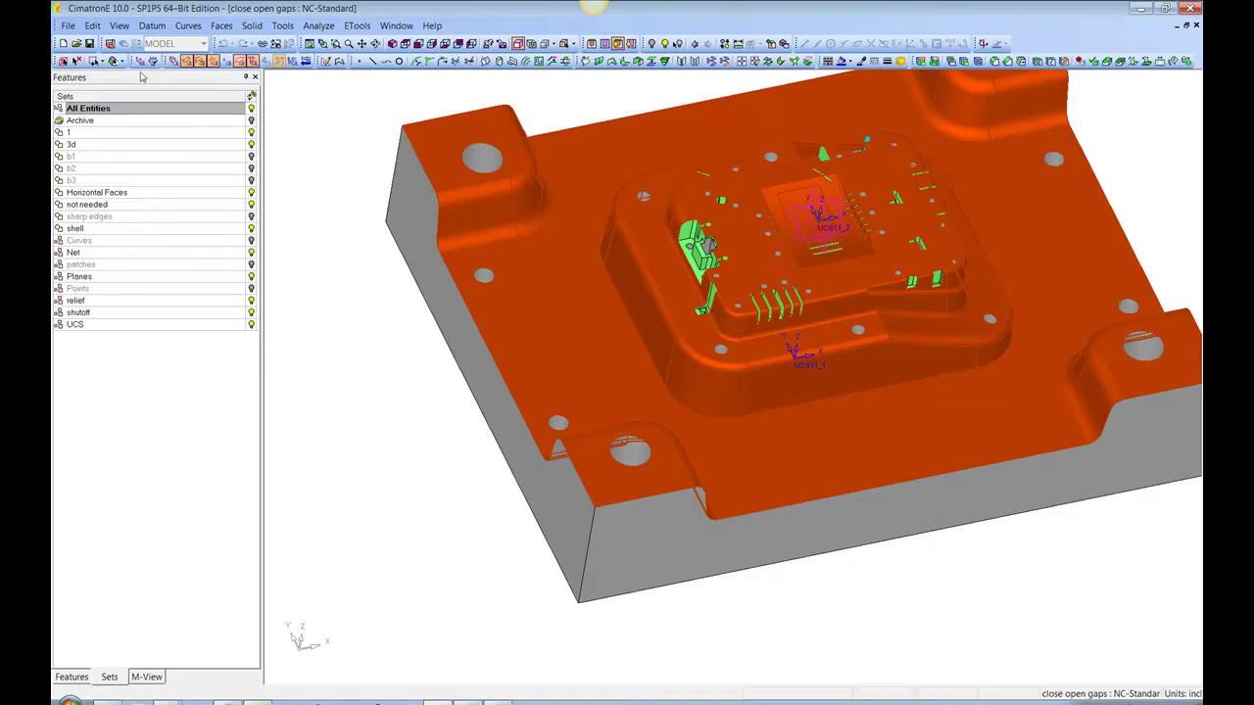
{"action": "left_click", "coordinate": [78, 62]}
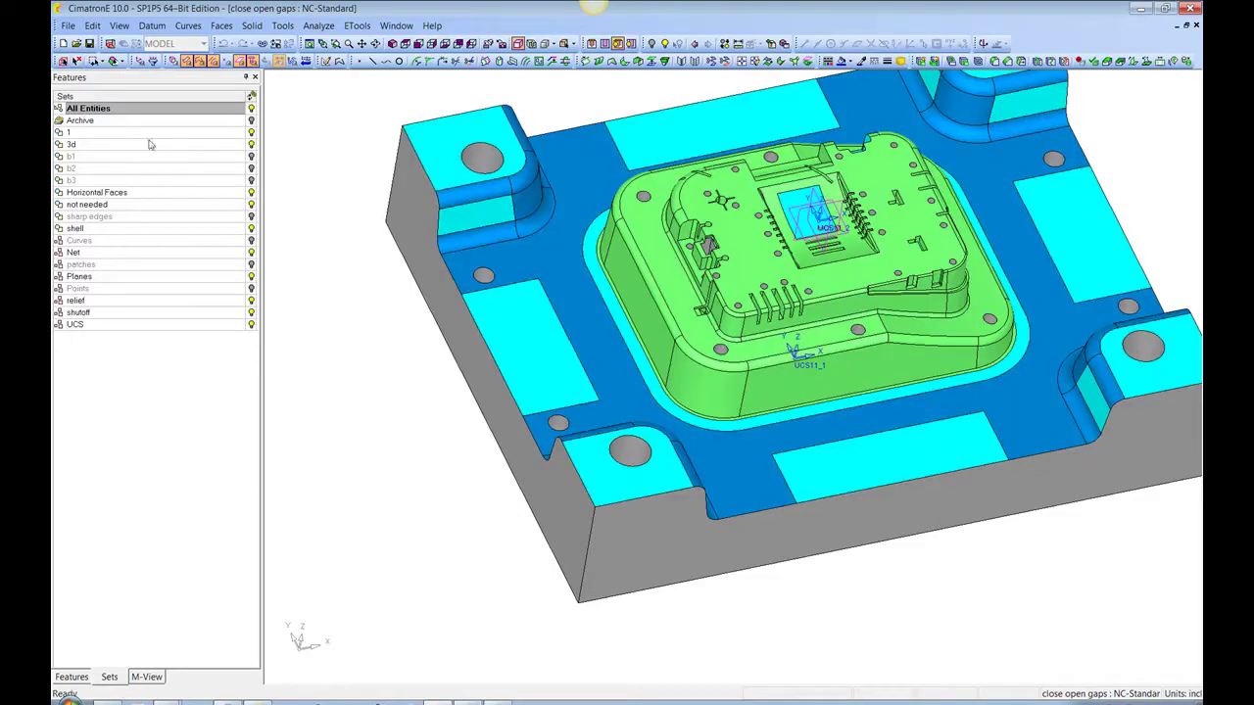
Hide all entities and display only the faces of set 1
{"action": "left_click", "coordinate": [251, 110]}
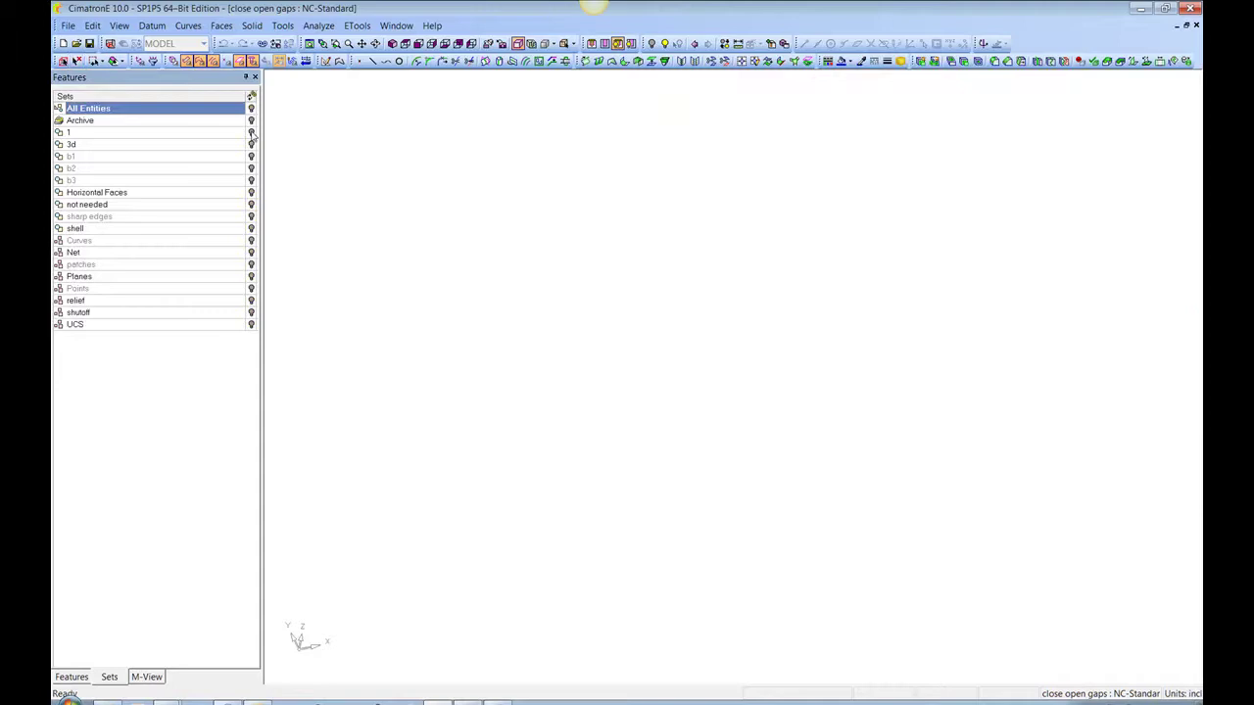
{"action": "left_click", "coordinate": [251, 132]}
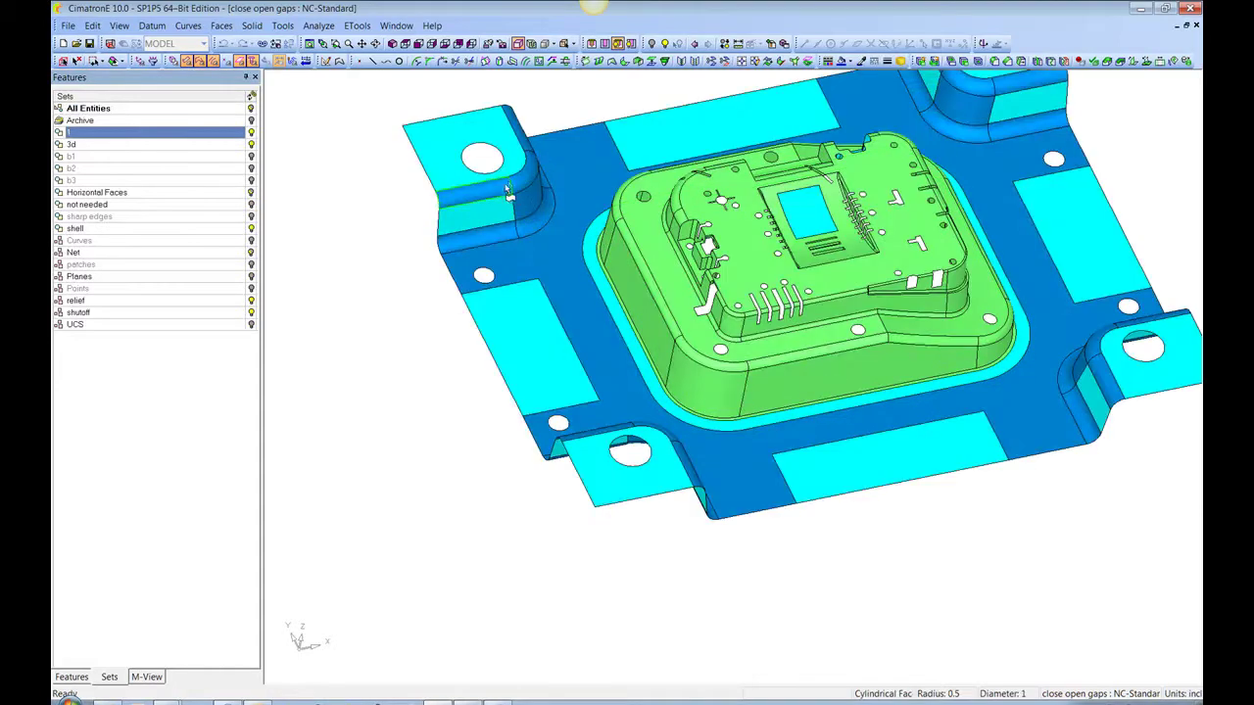
{"action": "middle_click_drag", "start_coordinate": [815, 187], "coordinate": [778, 256], "text": "ctrl"}
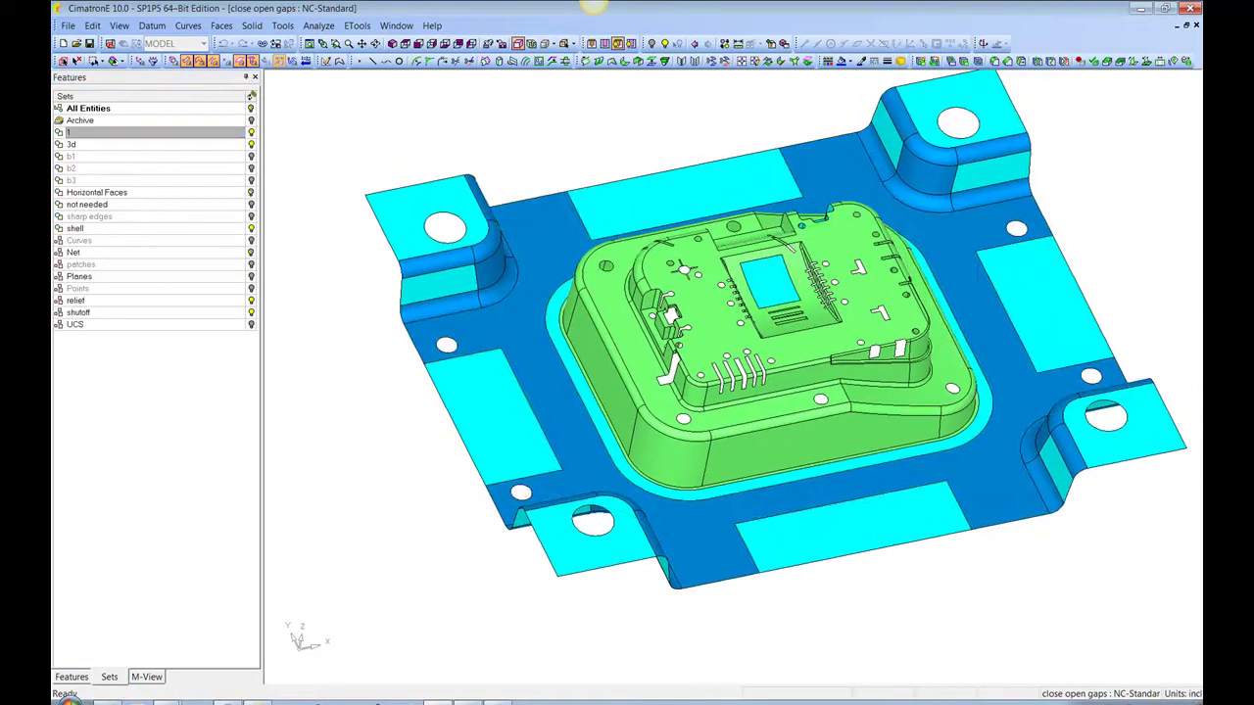
Examine the open holes and slots across the isolated core and parting faces, finishing in the top view
{"action": "scroll", "coordinate": [828, 332], "scroll_direction": "up", "scroll_amount": 3}
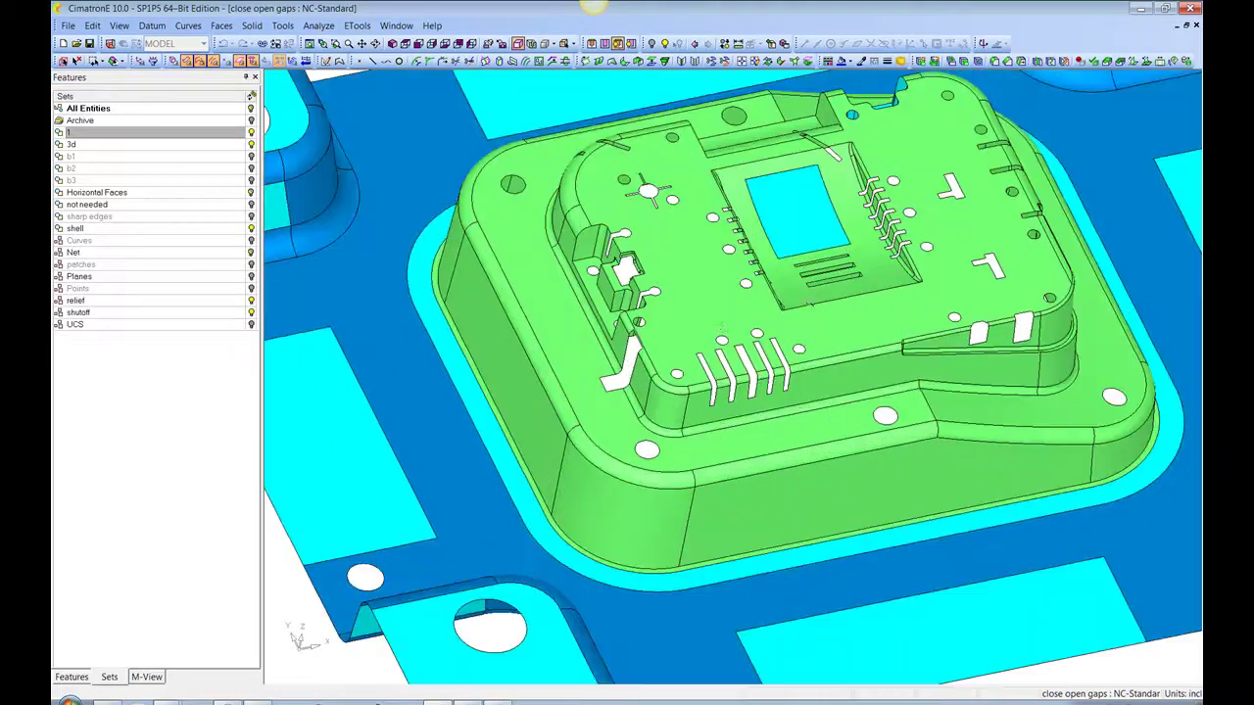
{"action": "middle_click_drag", "start_coordinate": [722, 326], "coordinate": [805, 349]}
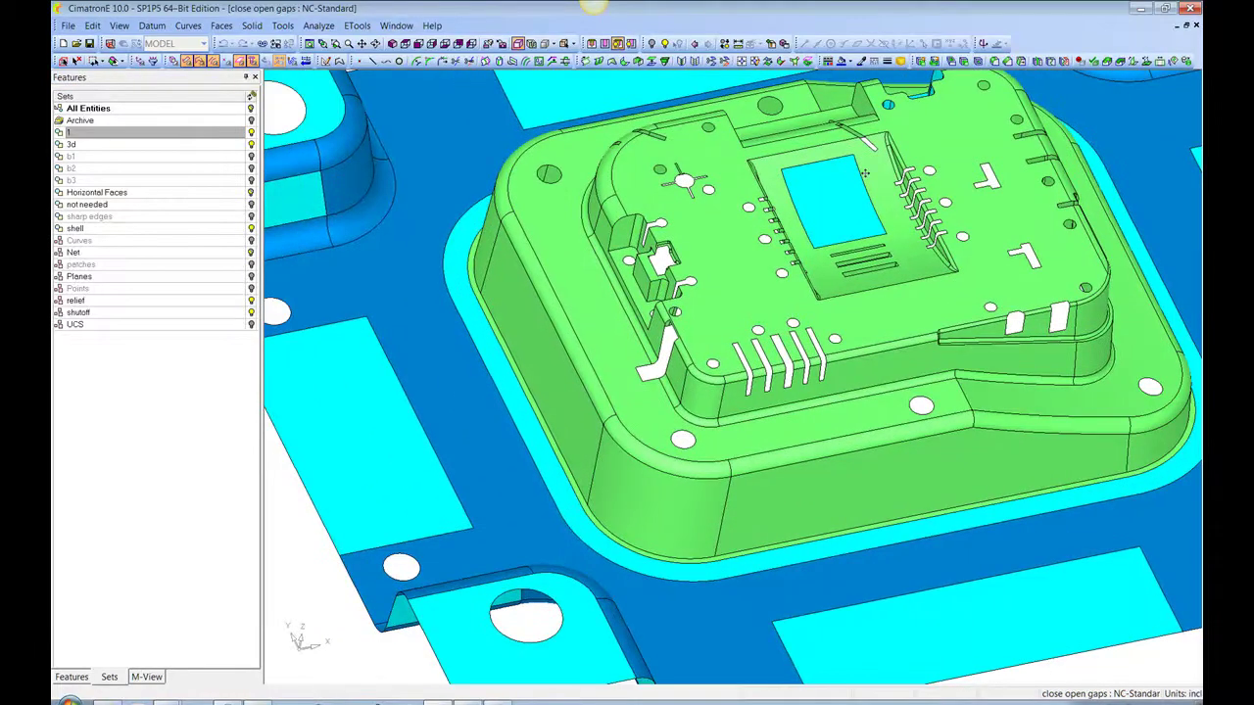
{"action": "middle_click_drag", "start_coordinate": [865, 173], "coordinate": [601, 342], "text": "ctrl"}
{"action": "scroll", "coordinate": [627, 347], "scroll_direction": "up", "scroll_amount": 2}
{"action": "left_click_drag", "start_coordinate": [627, 348], "coordinate": [733, 364], "text": "ctrl"}
{"action": "scroll", "coordinate": [750, 447], "scroll_direction": "down", "scroll_amount": 1}
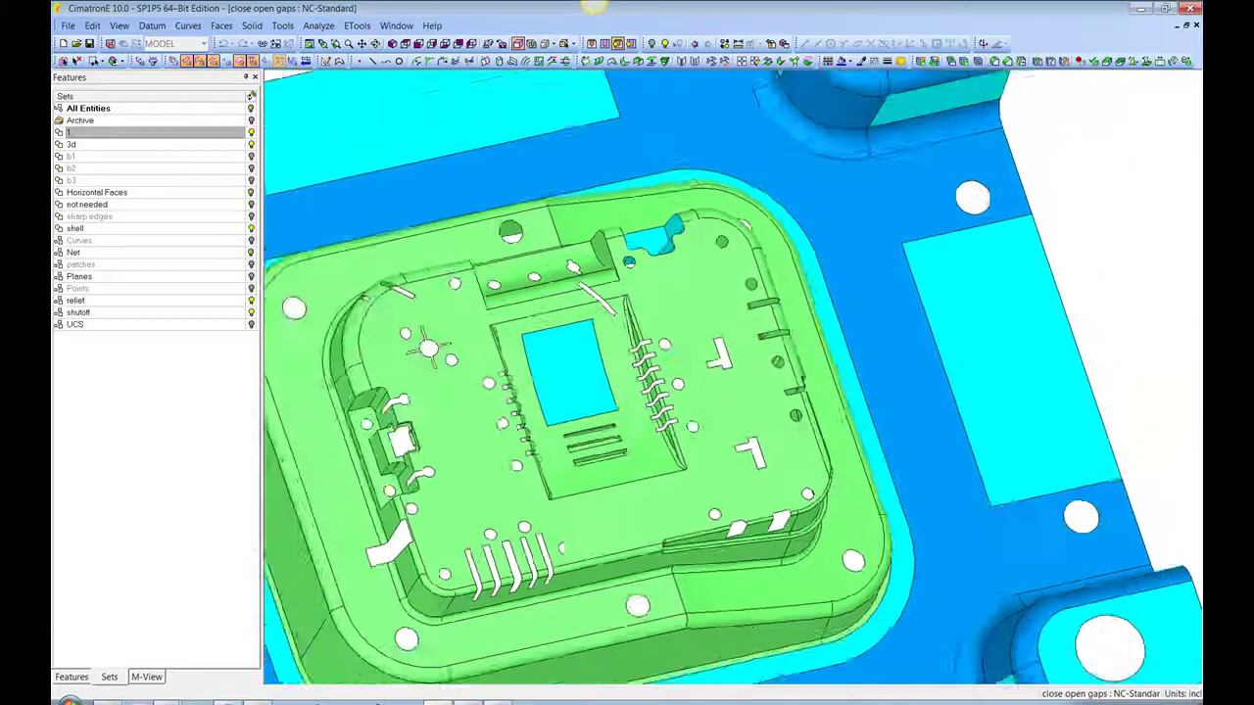
{"action": "scroll", "coordinate": [750, 447], "scroll_direction": "down", "scroll_amount": 1}
{"action": "middle_click_drag", "start_coordinate": [730, 404], "coordinate": [919, 356], "text": "ctrl"}
{"action": "left_click_drag", "start_coordinate": [918, 356], "coordinate": [872, 313], "text": "ctrl"}
{"action": "scroll", "coordinate": [843, 333], "scroll_direction": "down", "scroll_amount": 2}
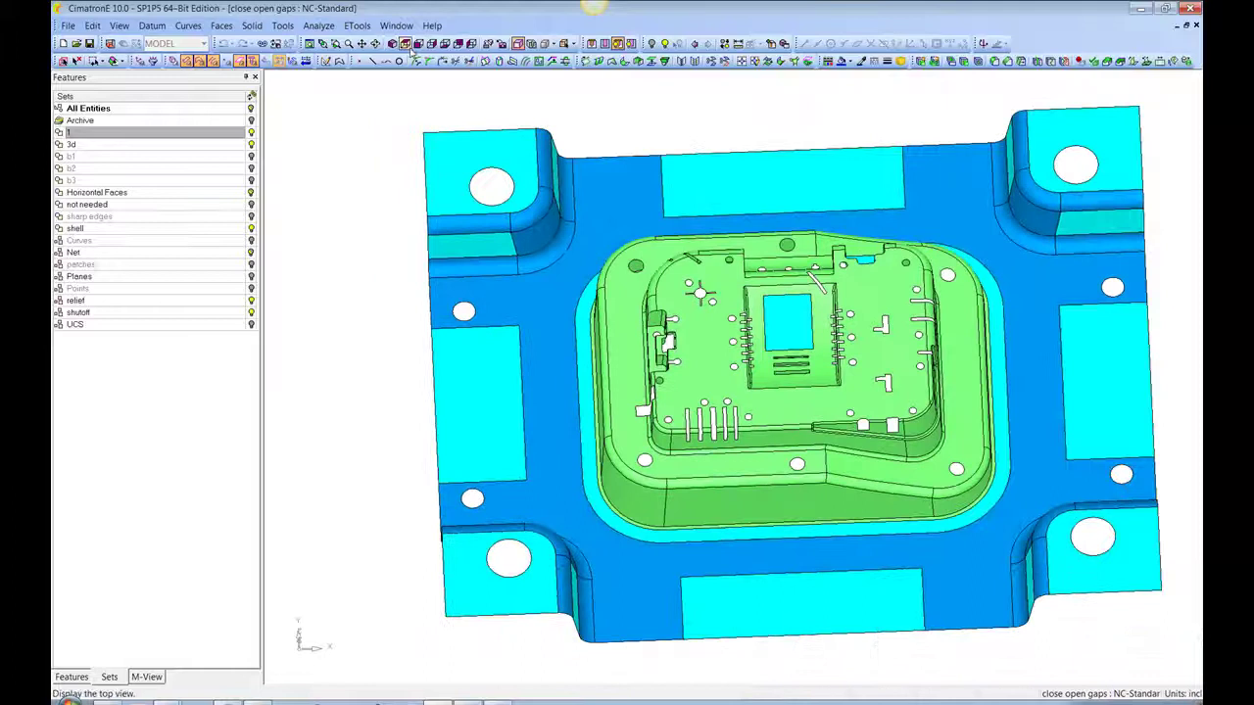
{"action": "left_click", "coordinate": [406, 44]}
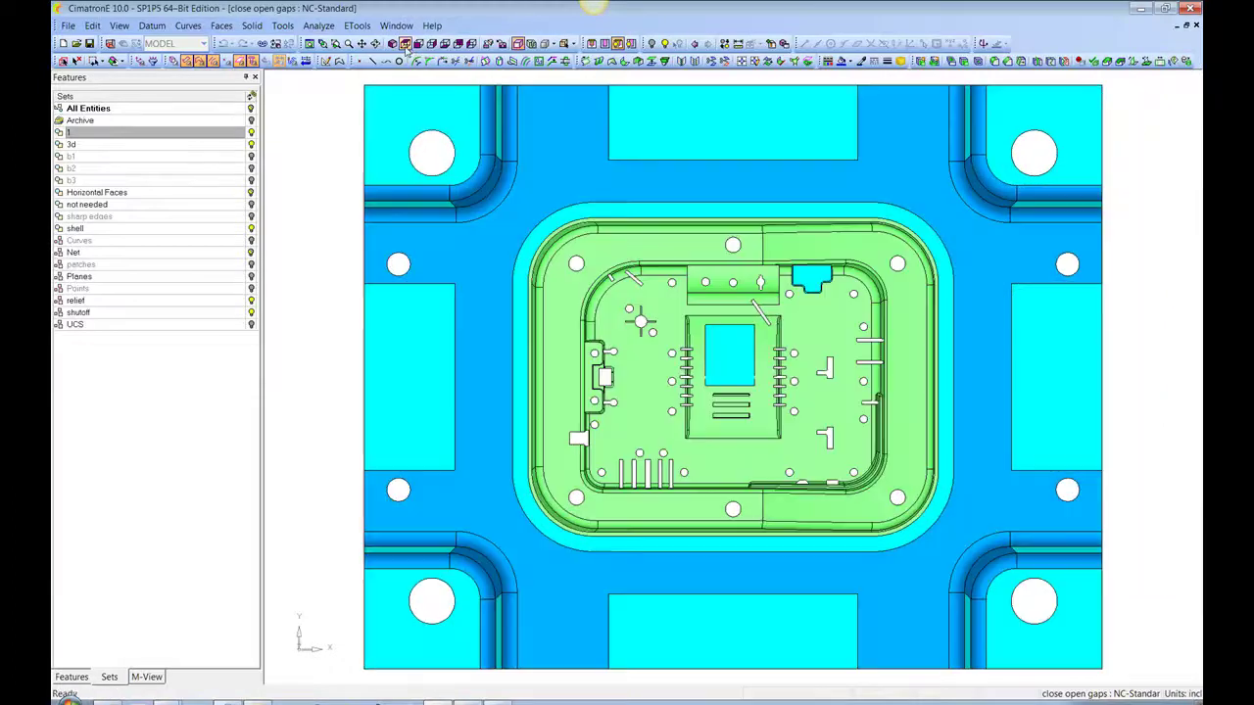
Close all open gaps across the core and parting faces at once, creating new faces with adjacent-face merging on
{"action": "left_click", "coordinate": [226, 27]}
{"action": "left_click", "coordinate": [263, 121]}
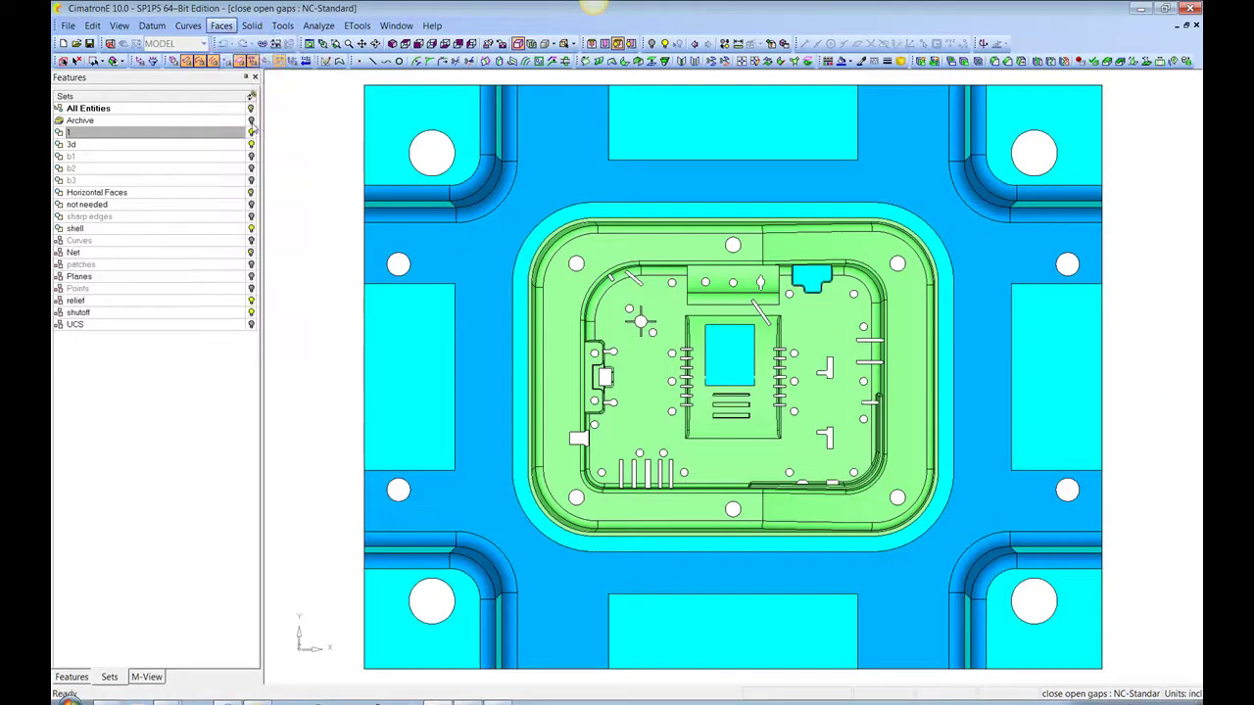
{"action": "scroll", "coordinate": [481, 154], "scroll_direction": "down", "scroll_amount": 1}
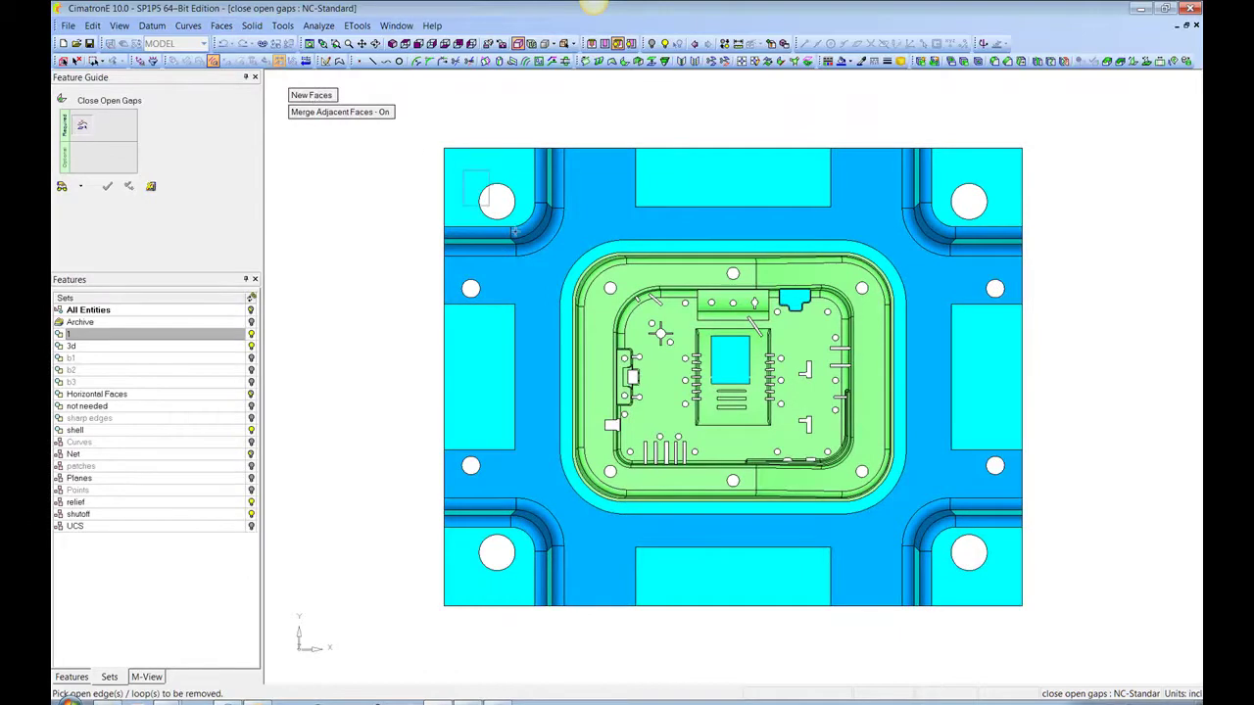
{"action": "left_click_drag", "start_coordinate": [514, 232], "coordinate": [999, 558]}
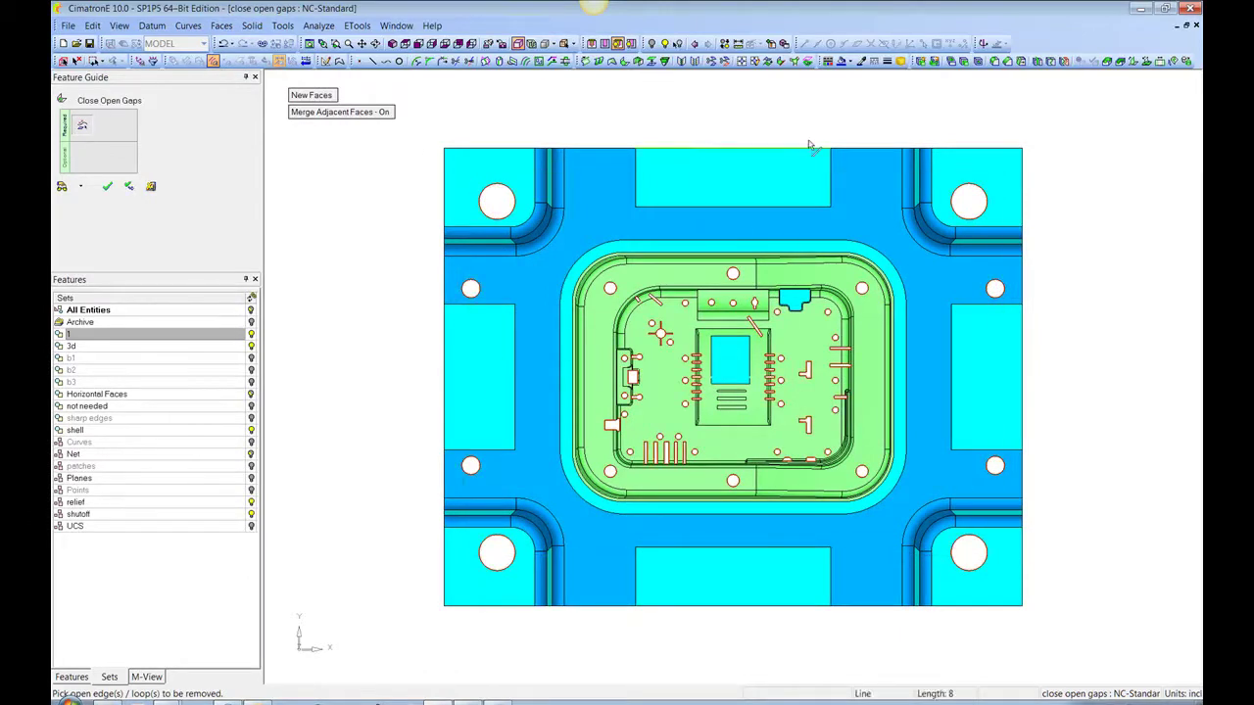
{"action": "middle_click", "coordinate": [760, 108]}
{"action": "left_click", "coordinate": [760, 110]}
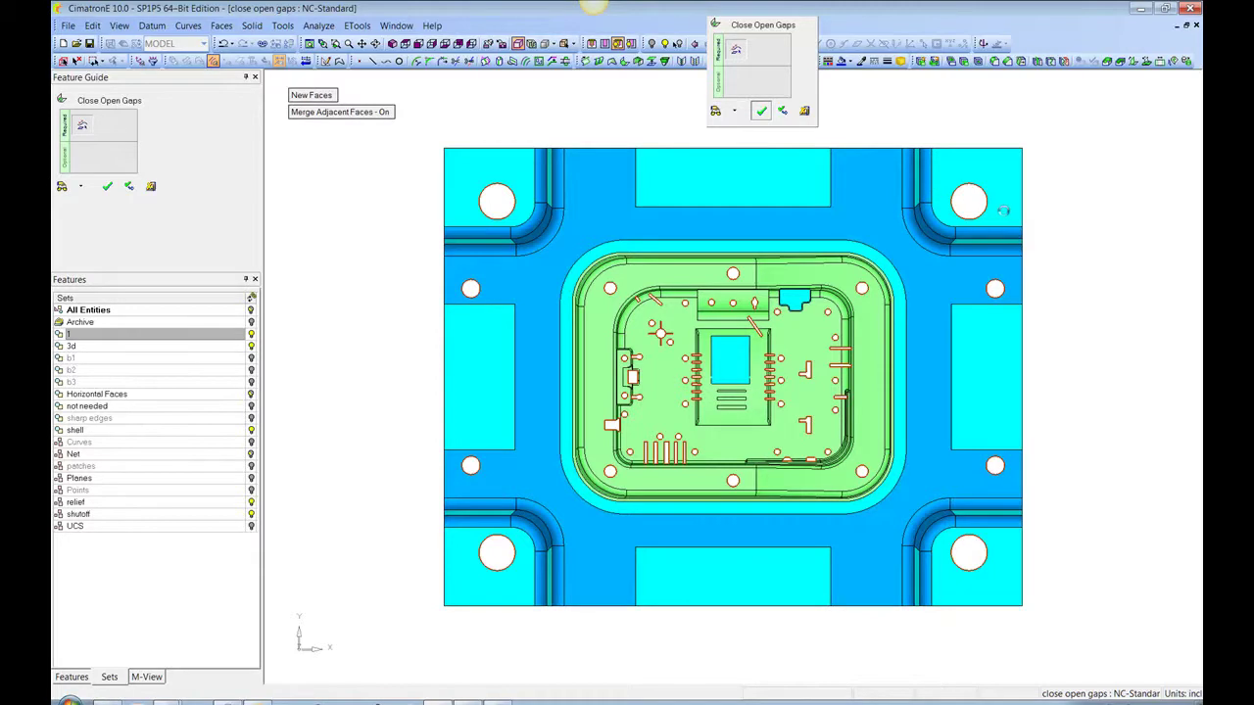
Examine the new patch faces over the core's holes and slots, closing in on the rib slots beside the central window
{"action": "middle_click_drag", "start_coordinate": [1004, 209], "coordinate": [976, 459]}
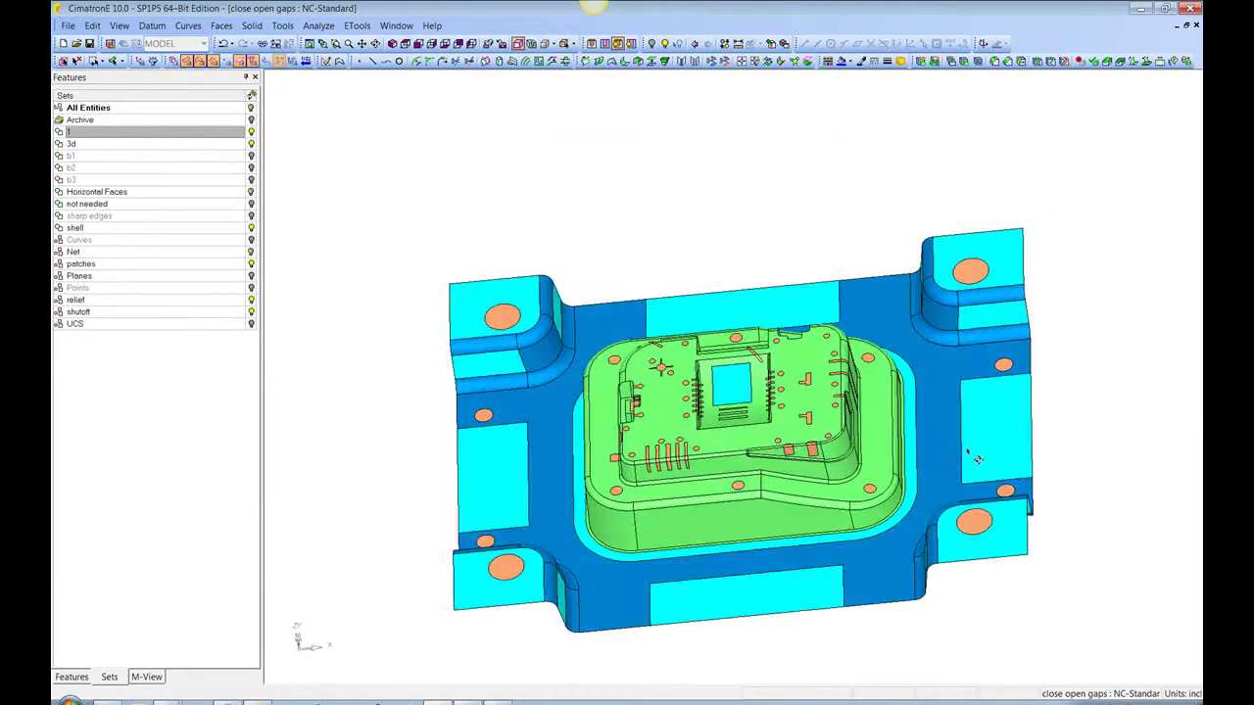
{"action": "scroll", "coordinate": [968, 453], "scroll_direction": "up", "scroll_amount": 5}
{"action": "middle_click_drag", "start_coordinate": [886, 450], "coordinate": [980, 343]}
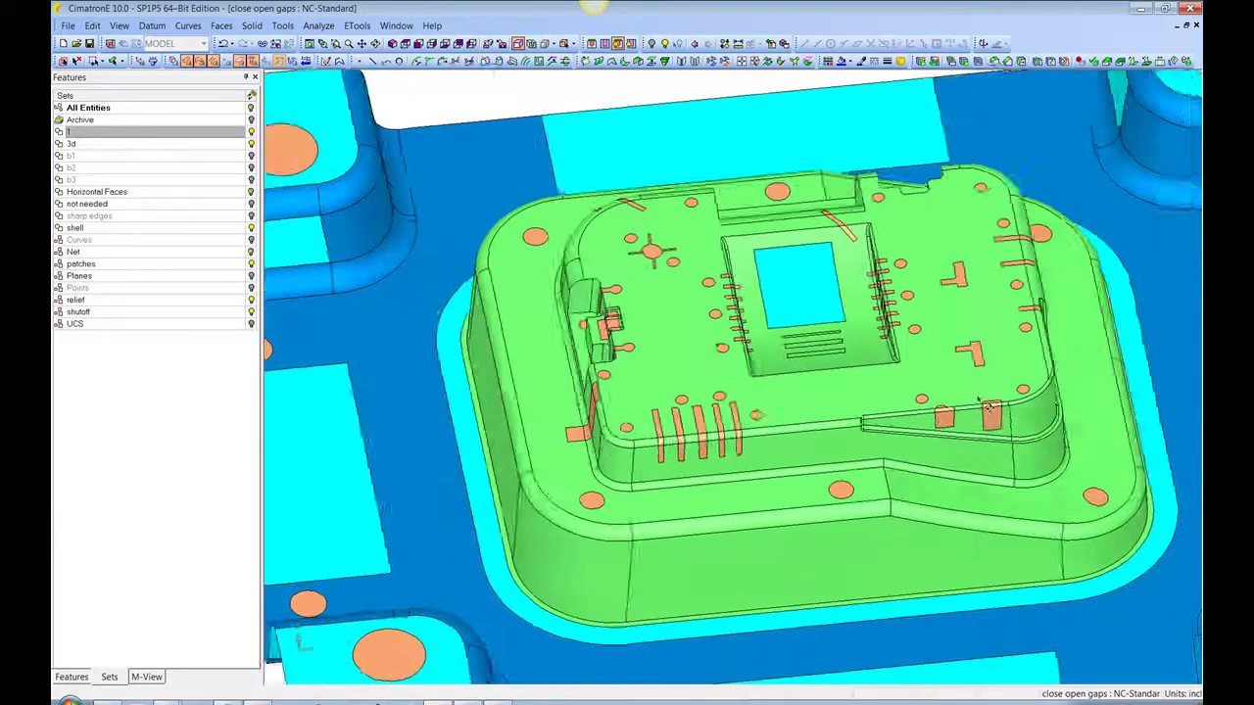
{"action": "scroll", "coordinate": [980, 402], "scroll_direction": "up", "scroll_amount": 5}
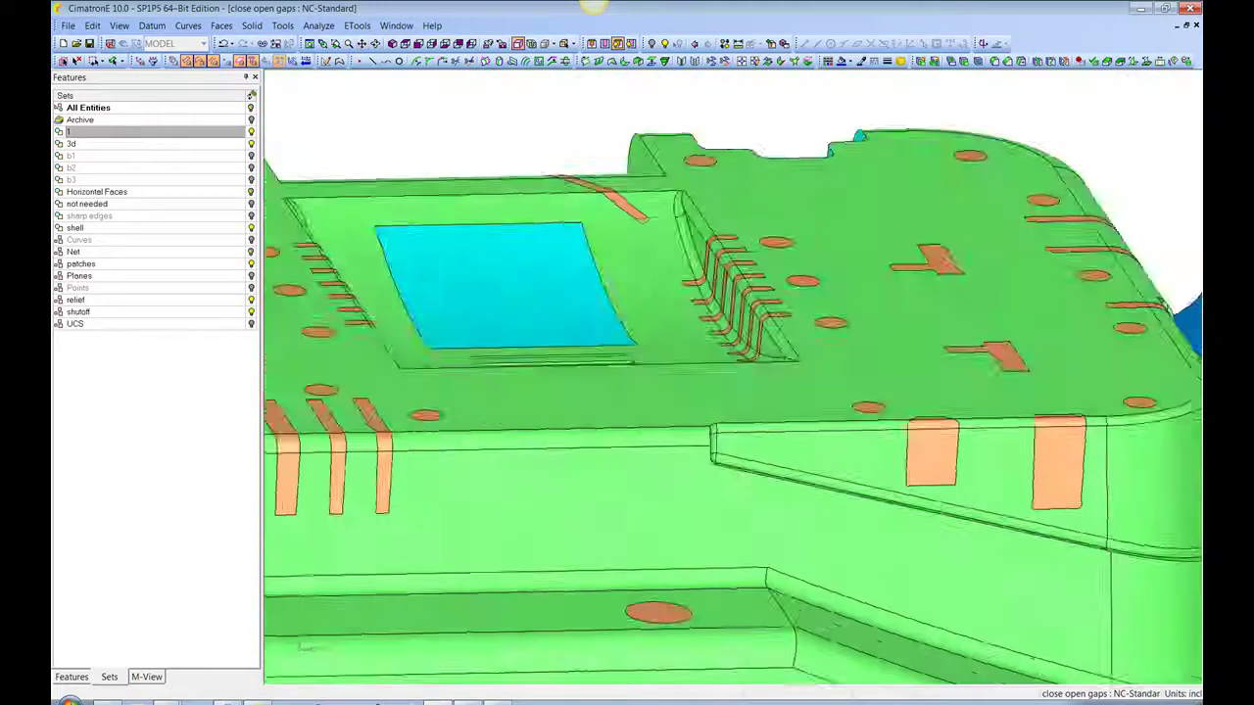
{"action": "middle_click_drag", "start_coordinate": [705, 294], "coordinate": [828, 393]}
{"action": "scroll", "coordinate": [780, 362], "scroll_direction": "up", "scroll_amount": 4}
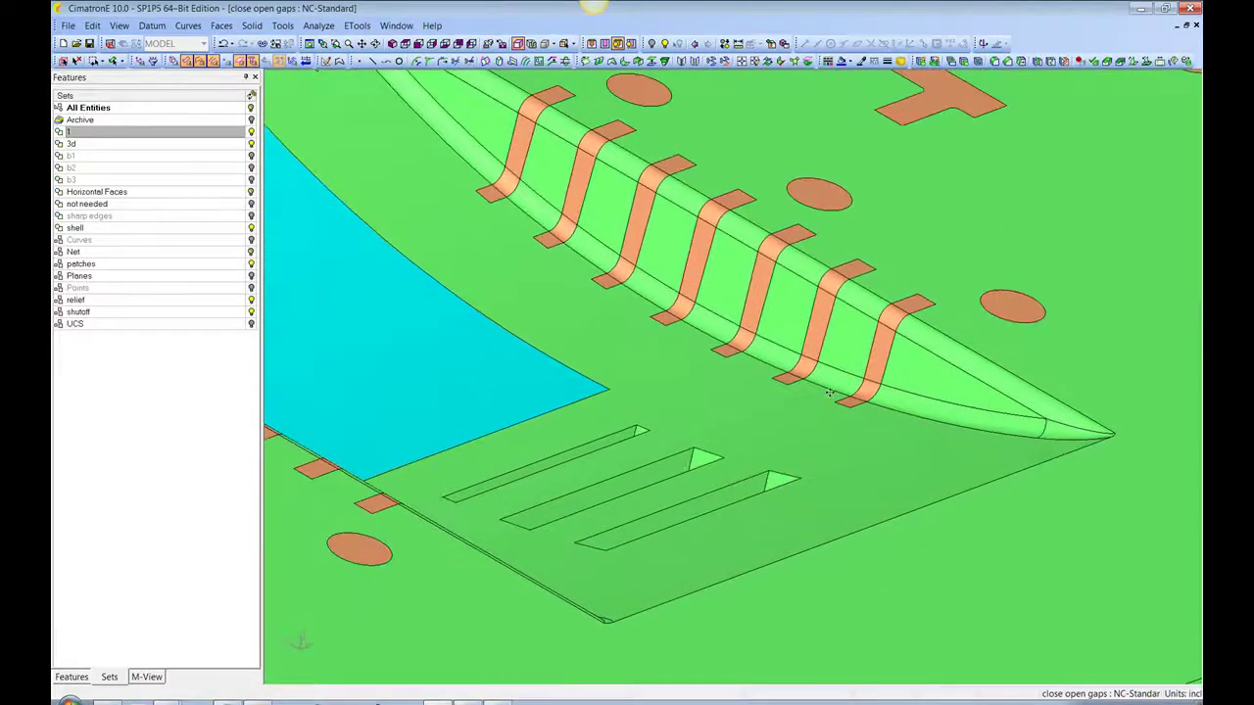
{"action": "scroll", "coordinate": [505, 180], "scroll_direction": "up", "scroll_amount": 6}
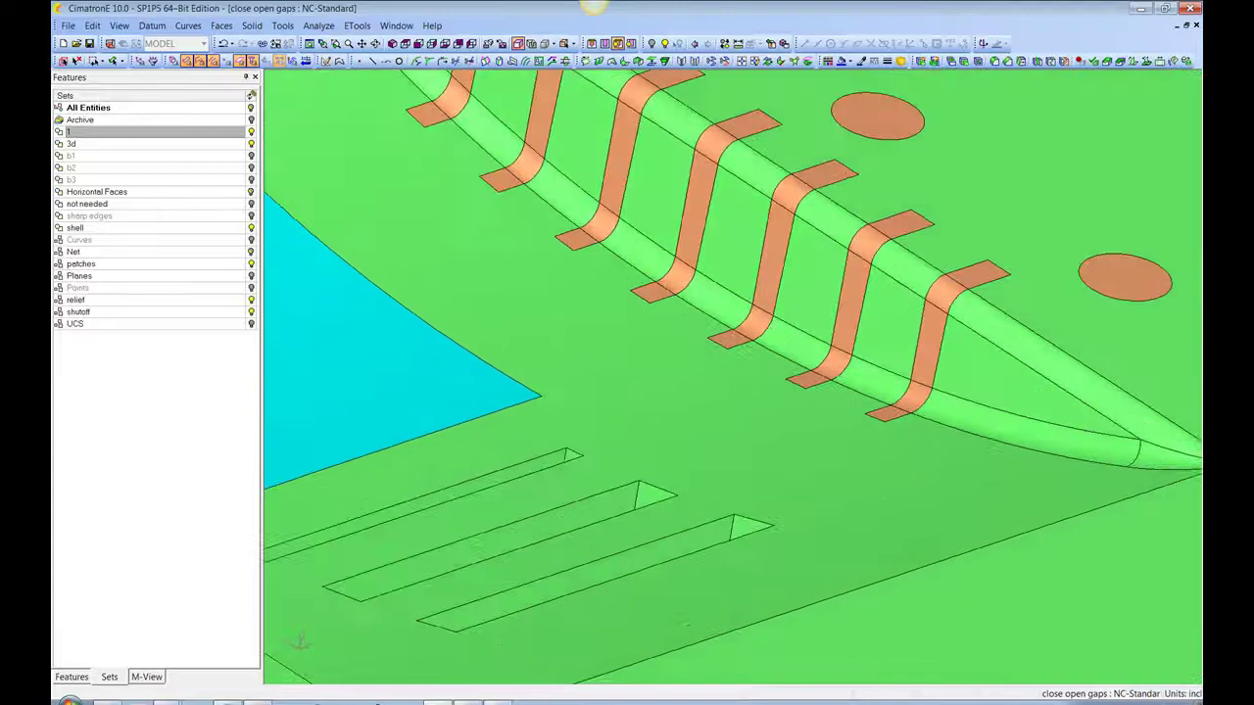
Select a rib-slot fillet patch and the neighbouring fillet faces to check how the patches follow the original curvature
{"action": "scroll", "coordinate": [651, 231], "scroll_direction": "up", "scroll_amount": 2}
{"action": "left_click", "coordinate": [660, 245]}
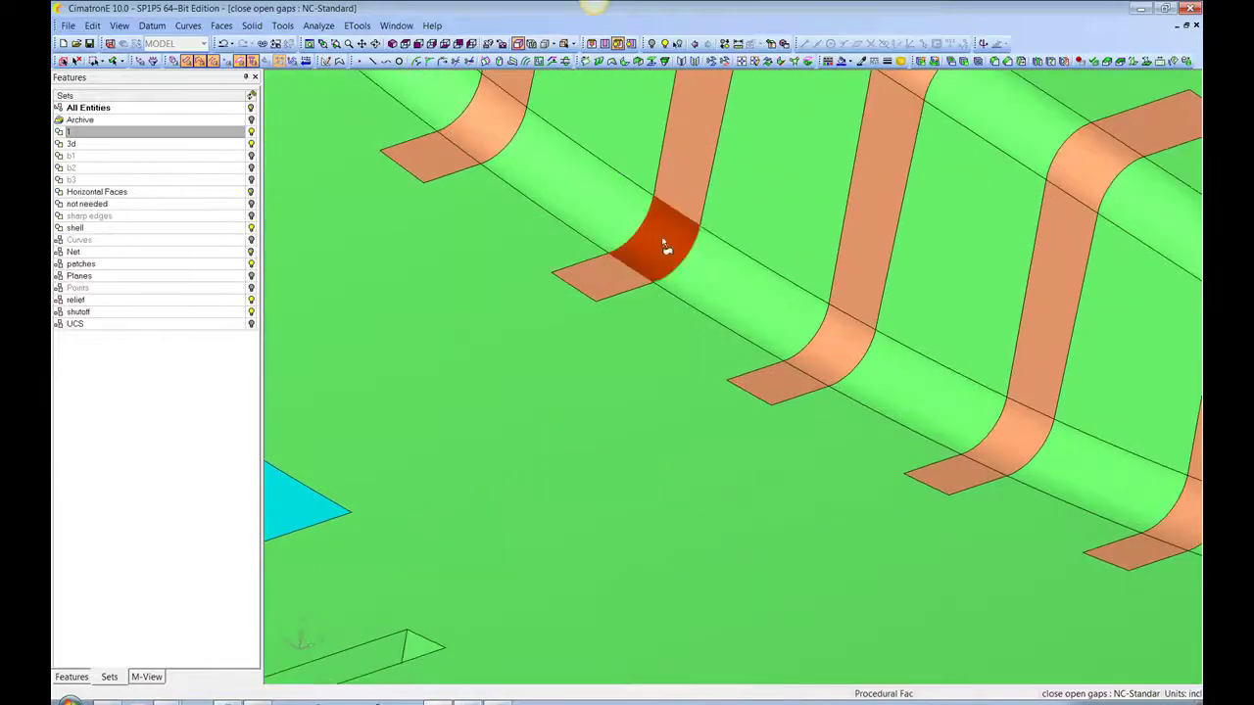
{"action": "left_click", "coordinate": [738, 293]}
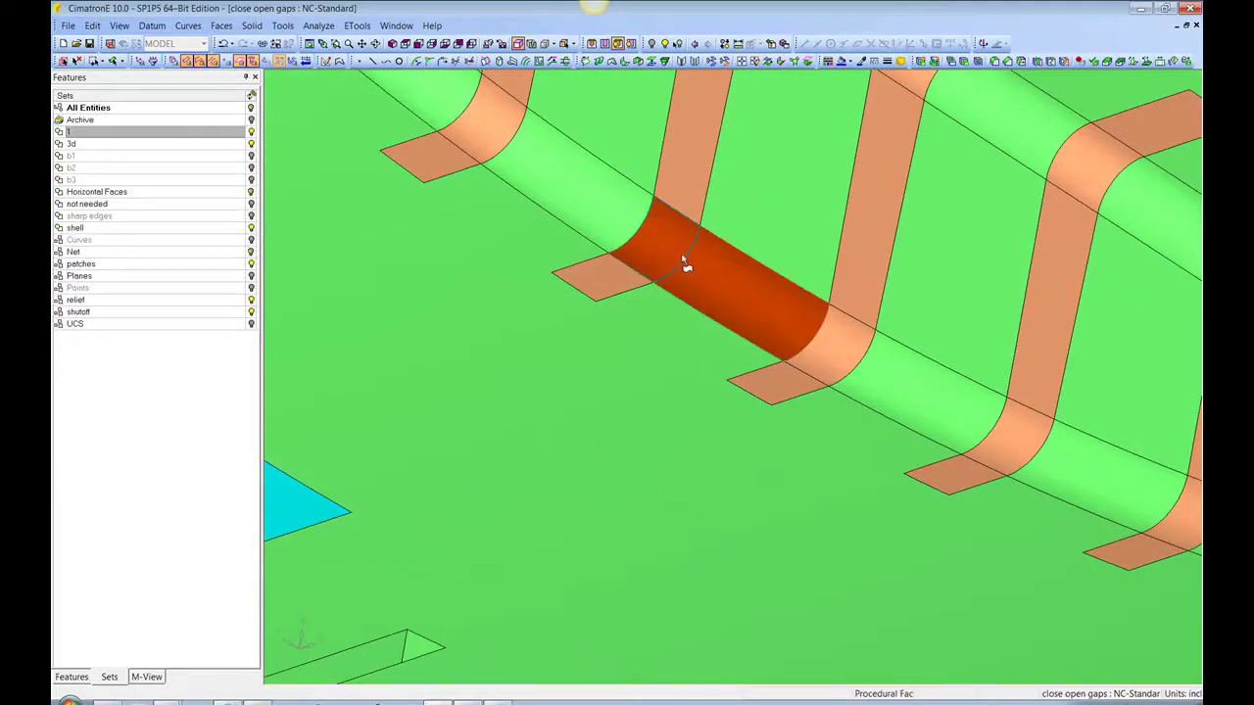
{"action": "left_click", "coordinate": [616, 218]}
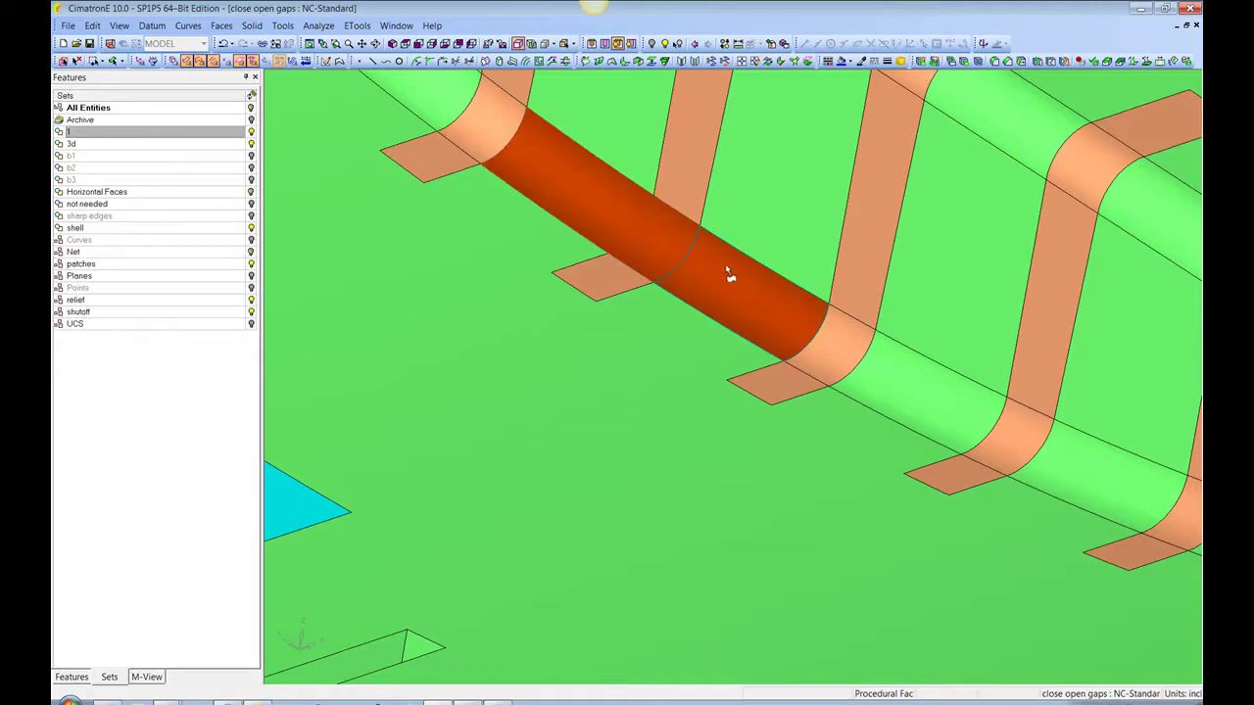
{"action": "left_click", "coordinate": [432, 106]}
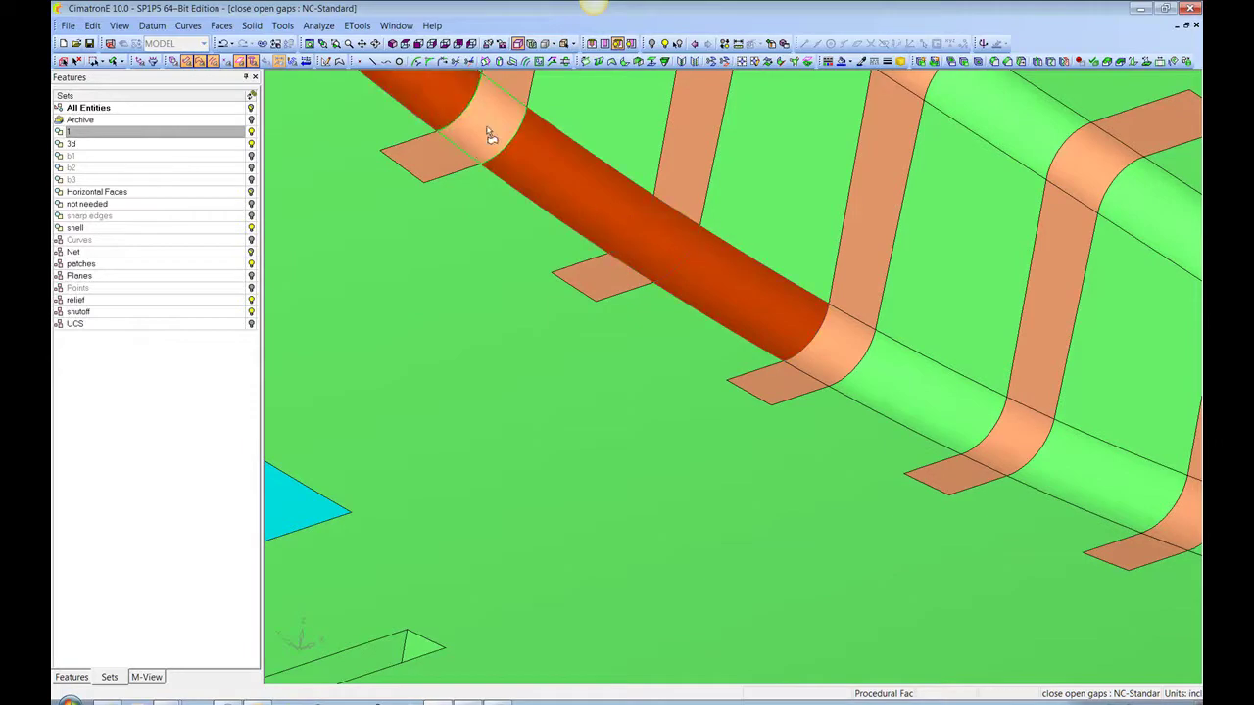
Inspect the patches covering the stepped pocket and side block on the core's edge from close up
{"action": "right_click_drag", "start_coordinate": [568, 147], "coordinate": [687, 373], "text": "ctrl"}
{"action": "middle_click_drag", "start_coordinate": [380, 427], "coordinate": [694, 383], "text": "ctrl"}
{"action": "middle_click_drag", "start_coordinate": [298, 475], "coordinate": [654, 369], "text": "ctrl"}
{"action": "middle_click_drag", "start_coordinate": [459, 551], "coordinate": [848, 383], "text": "ctrl"}
{"action": "right_click_drag", "start_coordinate": [848, 383], "coordinate": [754, 244], "text": "ctrl"}
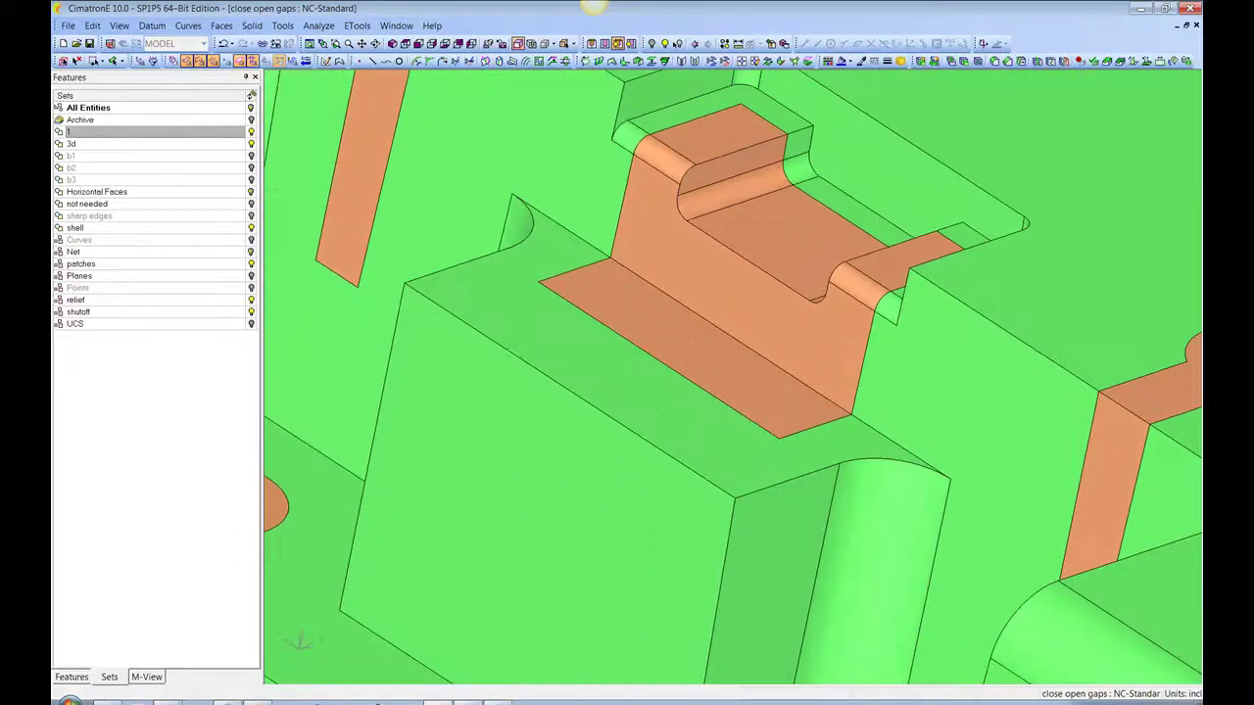
{"action": "middle_click_drag", "start_coordinate": [753, 244], "coordinate": [702, 233], "text": "ctrl"}
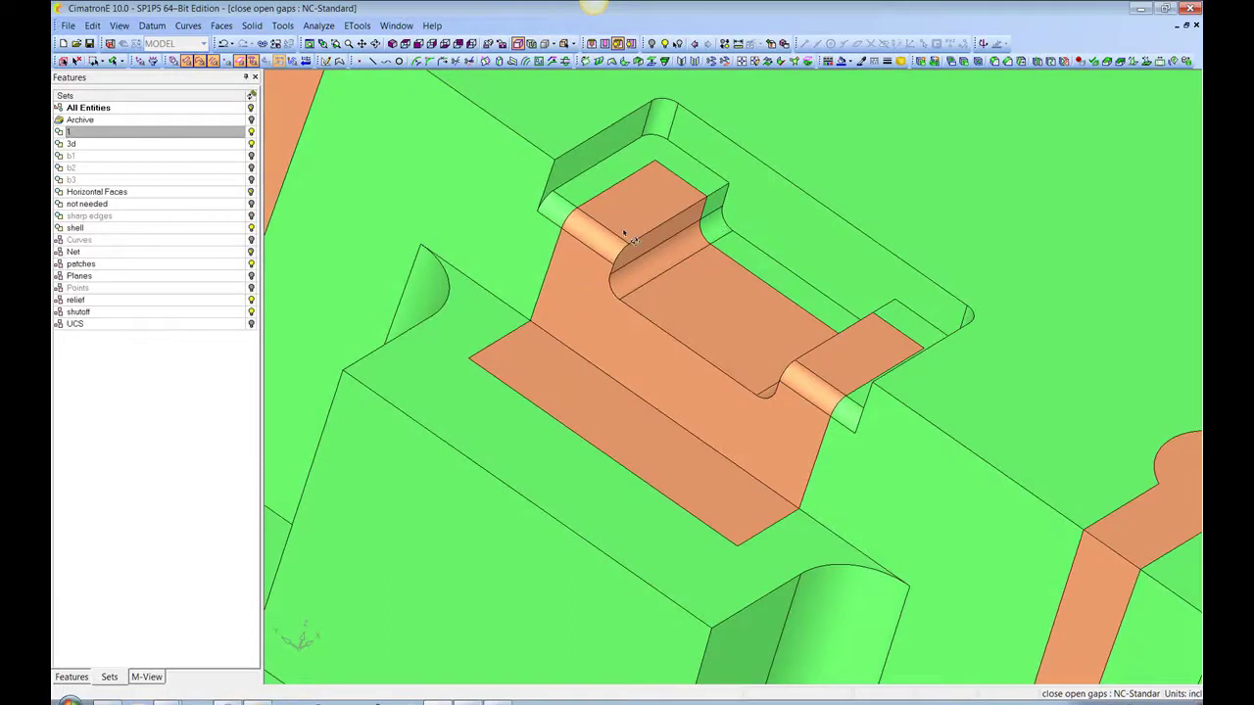
{"action": "left_click_drag", "start_coordinate": [624, 234], "coordinate": [627, 259], "text": "ctrl"}
{"action": "right_click_drag", "start_coordinate": [627, 258], "coordinate": [781, 419], "text": "ctrl"}
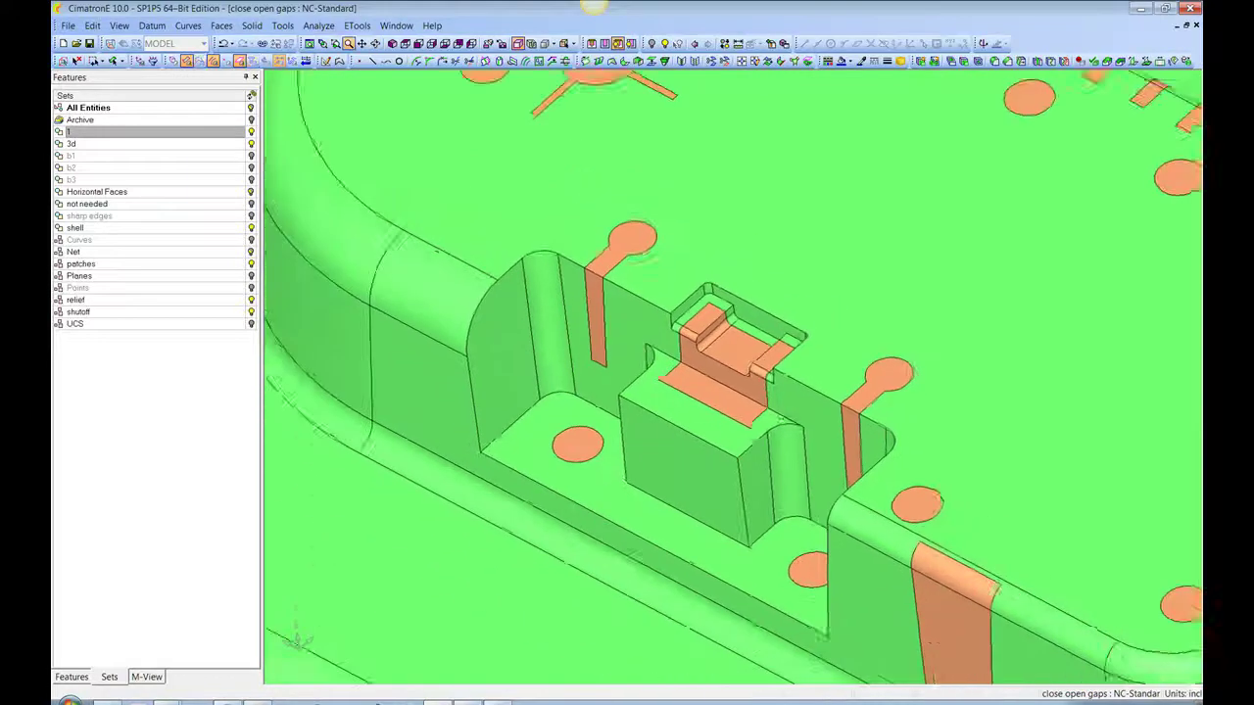
{"action": "scroll", "coordinate": [698, 277], "scroll_direction": "down", "scroll_amount": 5}
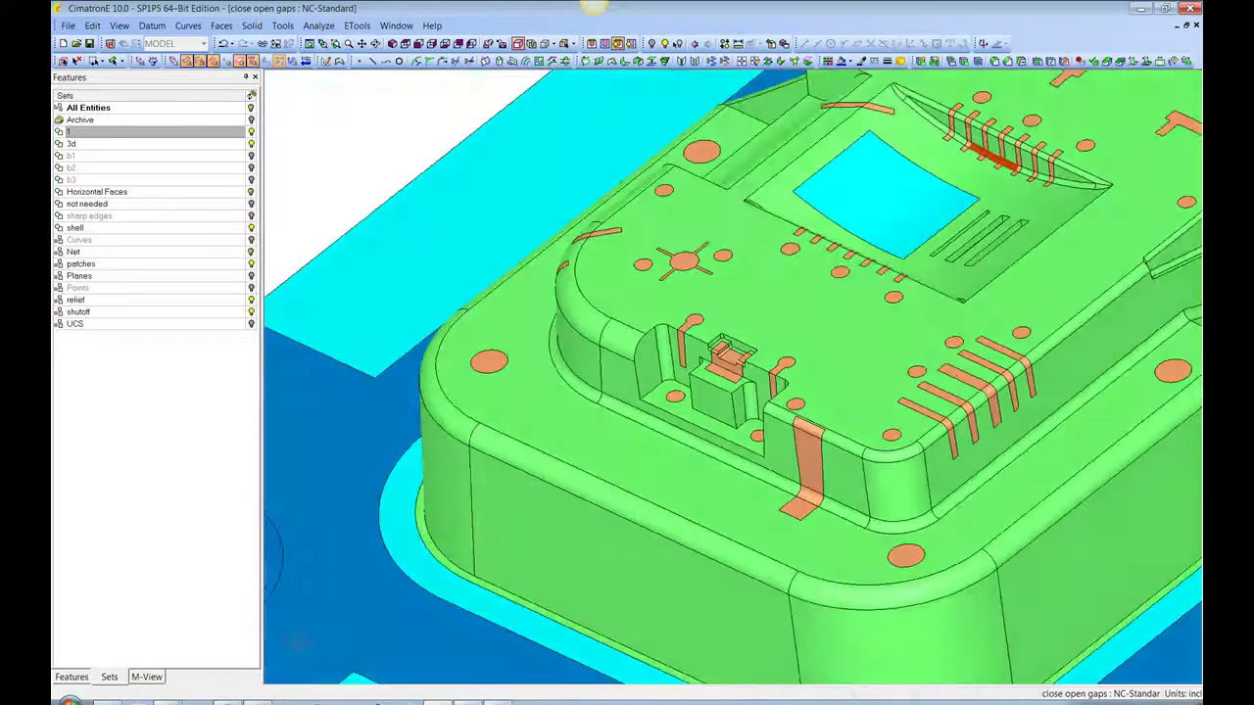
Inspect the patched holes and slots around the core's remaining sides, ending with an overview of the whole model
{"action": "left_click_drag", "start_coordinate": [725, 391], "coordinate": [902, 392], "text": "ctrl"}
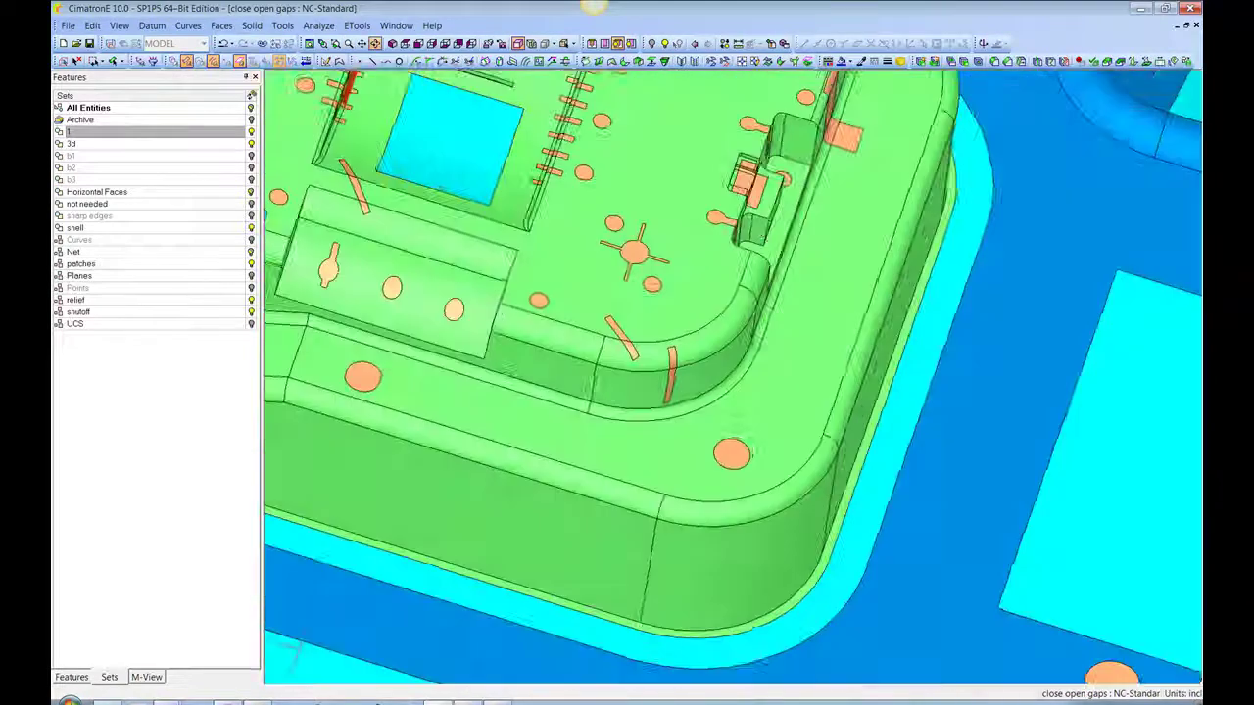
{"action": "right_click_drag", "start_coordinate": [735, 377], "coordinate": [735, 441], "text": "ctrl"}
{"action": "middle_click_drag", "start_coordinate": [686, 377], "coordinate": [1036, 419], "text": "ctrl"}
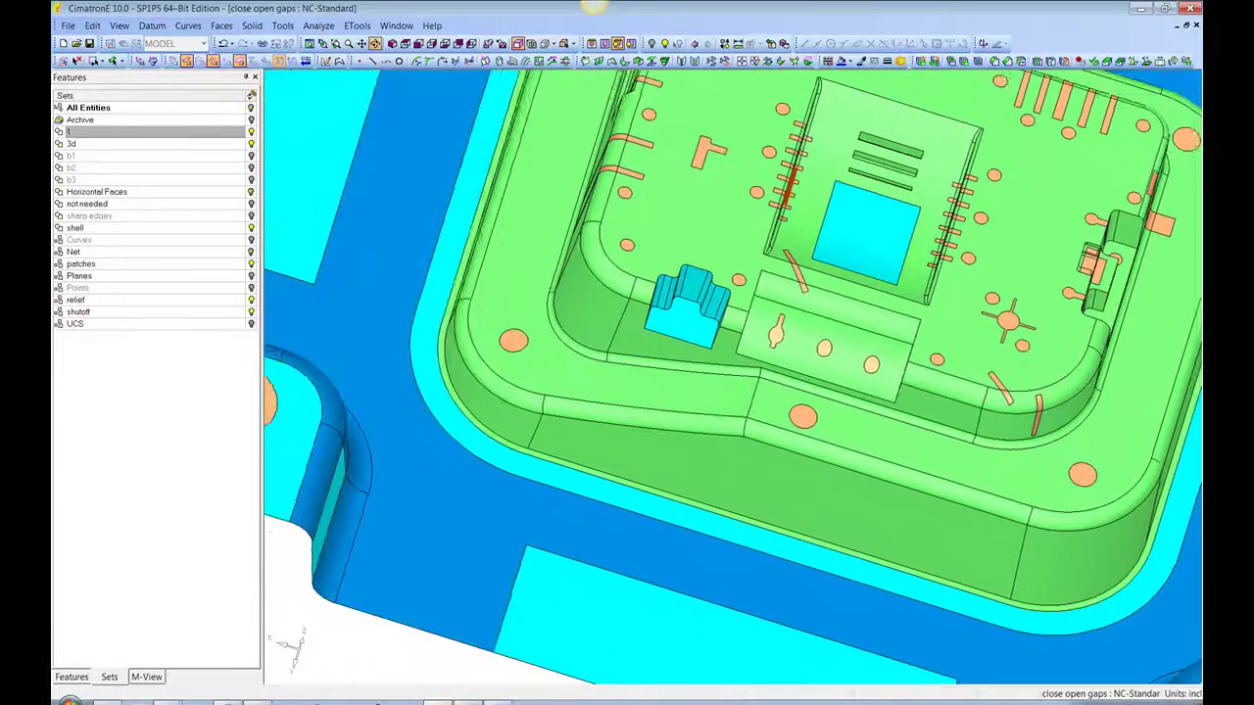
{"action": "left_click_drag", "start_coordinate": [701, 319], "coordinate": [695, 246], "text": "ctrl"}
{"action": "right_click_drag", "start_coordinate": [694, 246], "coordinate": [747, 359], "text": "ctrl"}
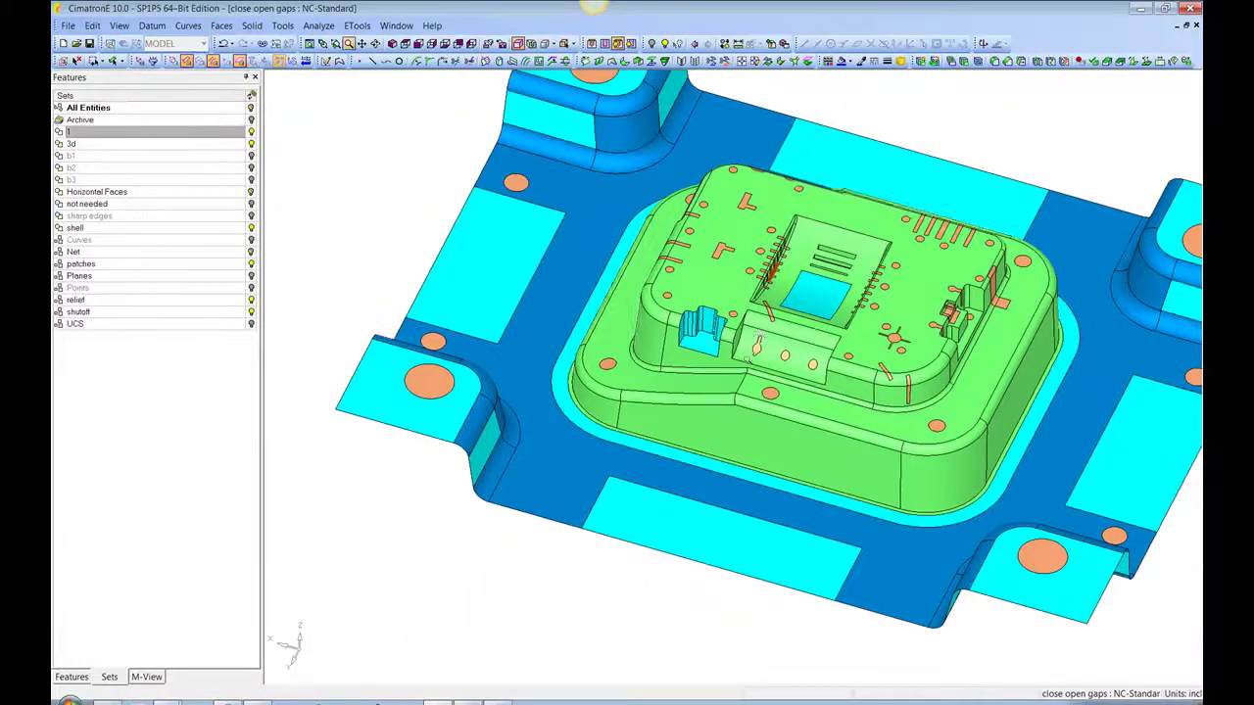
{"action": "middle_click_drag", "start_coordinate": [747, 360], "coordinate": [704, 417], "text": "ctrl"}
{"action": "left_click_drag", "start_coordinate": [704, 416], "coordinate": [694, 368], "text": "ctrl"}
{"action": "right_click_drag", "start_coordinate": [694, 367], "coordinate": [698, 416], "text": "ctrl"}
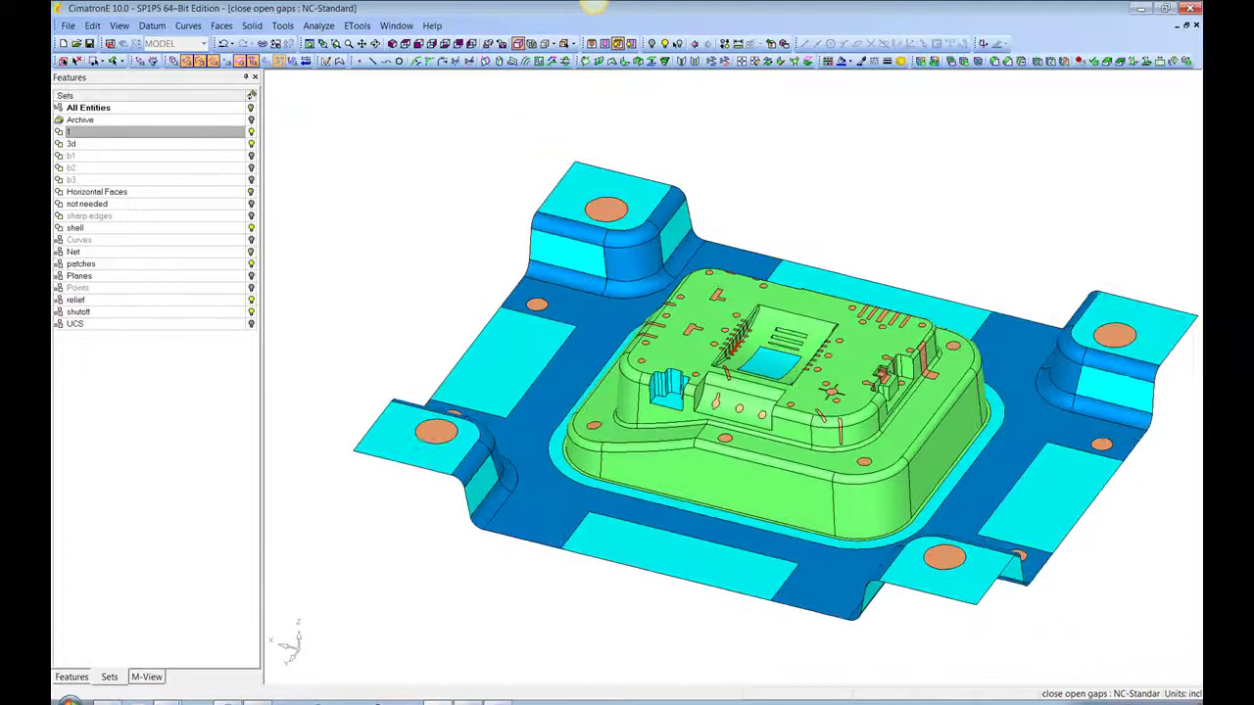
{"action": "middle_click_drag", "start_coordinate": [691, 421], "coordinate": [711, 411]}
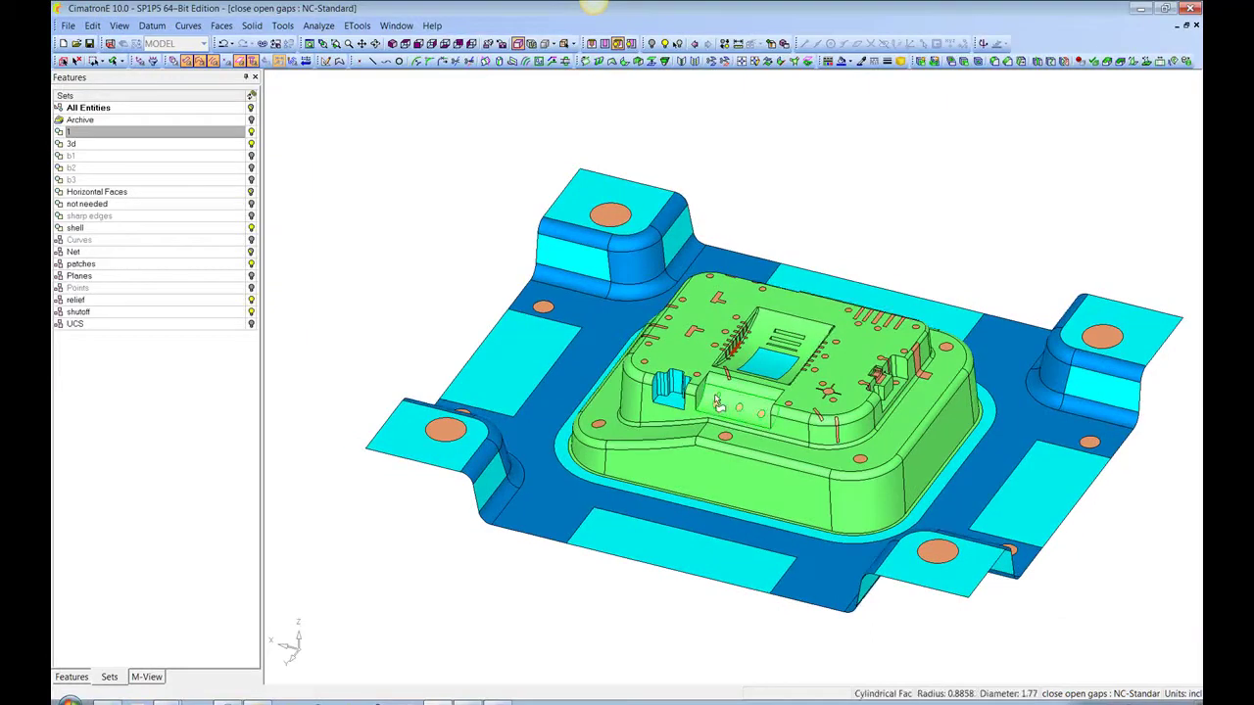